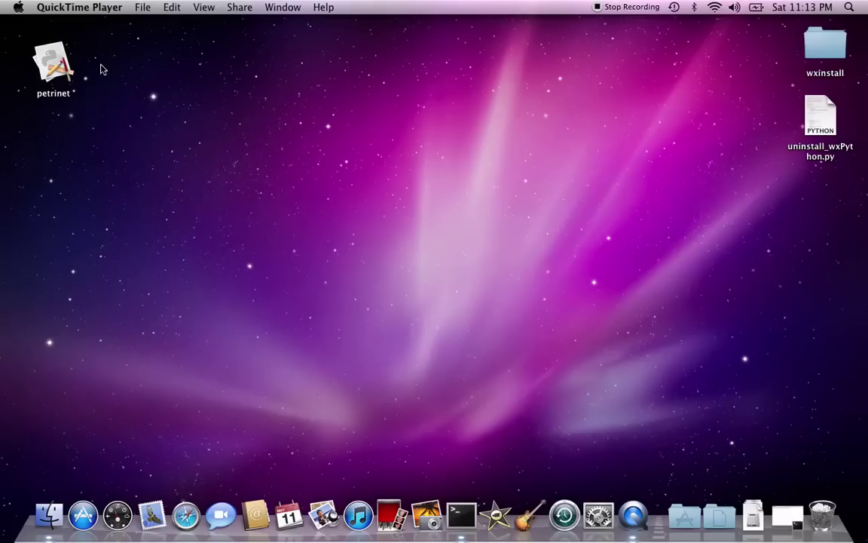
Launch the petrinet app from the desktop and maximize the PetriSim window.
{"action": "left_click", "coordinate": [57, 78]}
{"action": "double_click", "coordinate": [58, 78]}
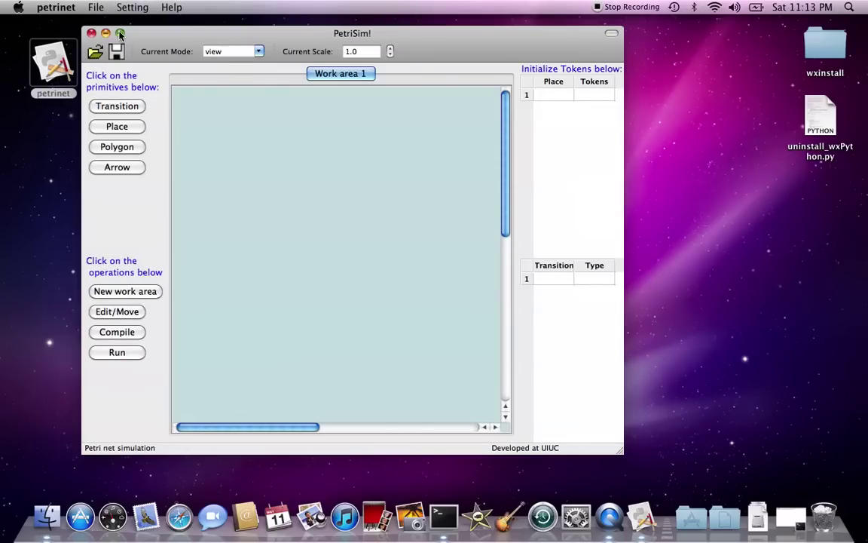
{"action": "left_click", "coordinate": [120, 34]}
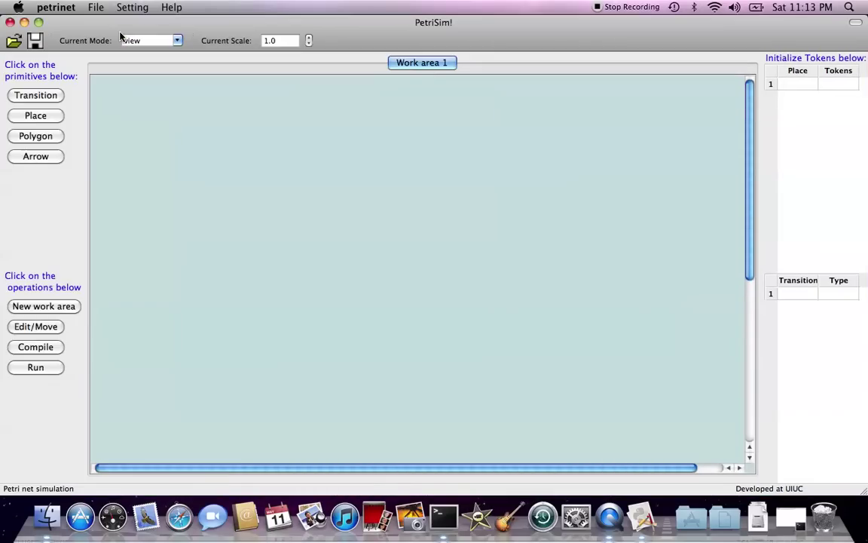
Add places p1 and p2 side by side near the top of Work area 1.
{"action": "left_click", "coordinate": [52, 118]}
{"action": "left_click", "coordinate": [272, 110]}
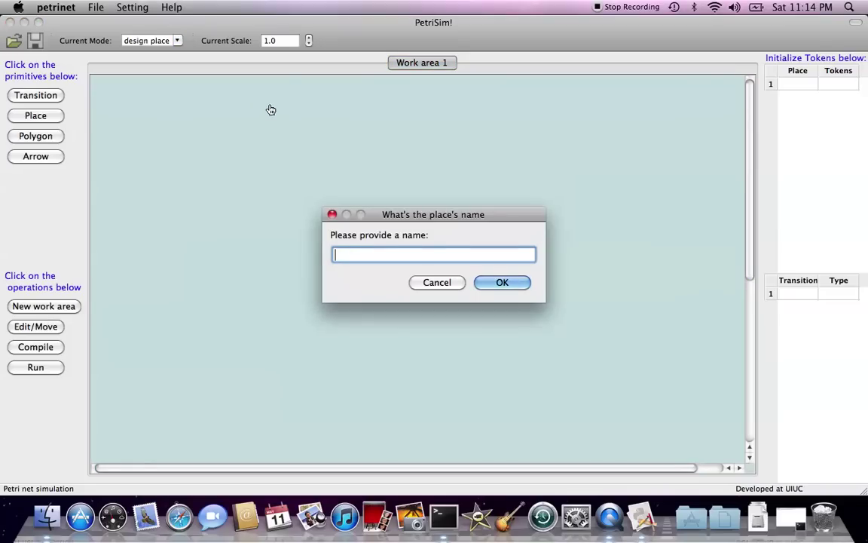
{"action": "type", "text": "p1"}
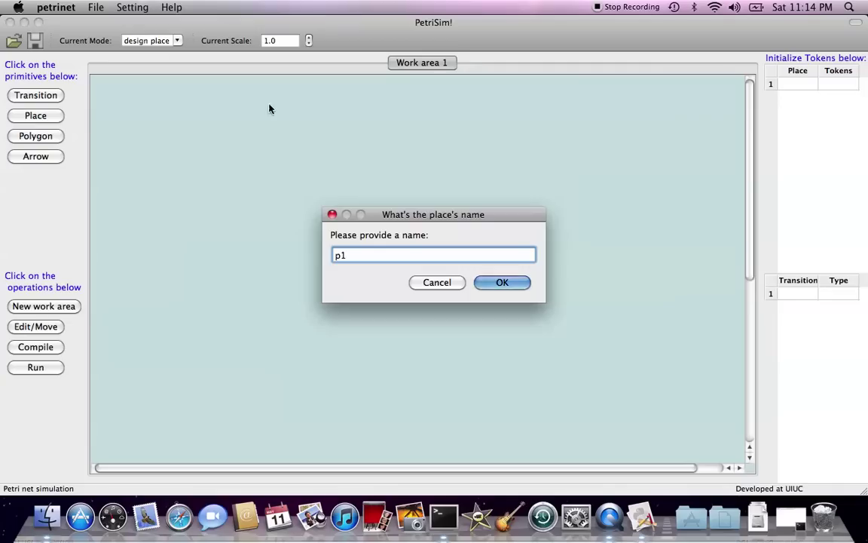
{"action": "key", "text": "Return"}
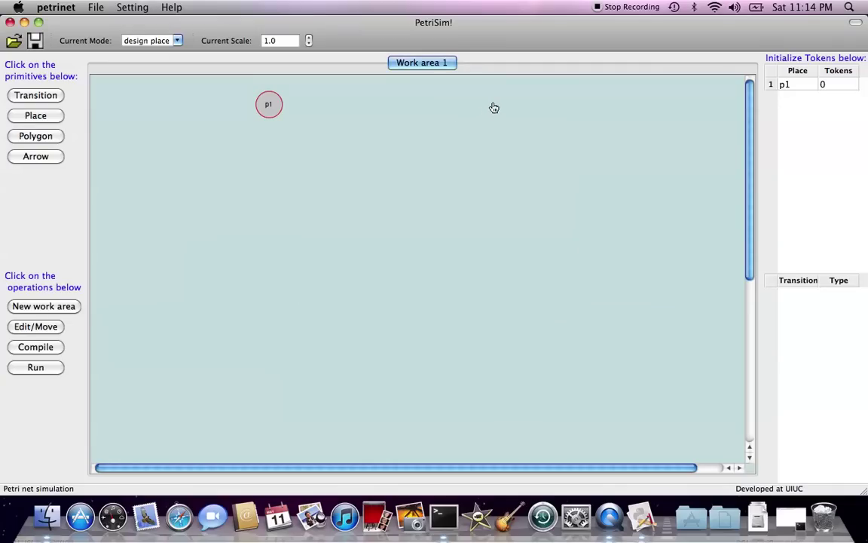
{"action": "left_click", "coordinate": [493, 111]}
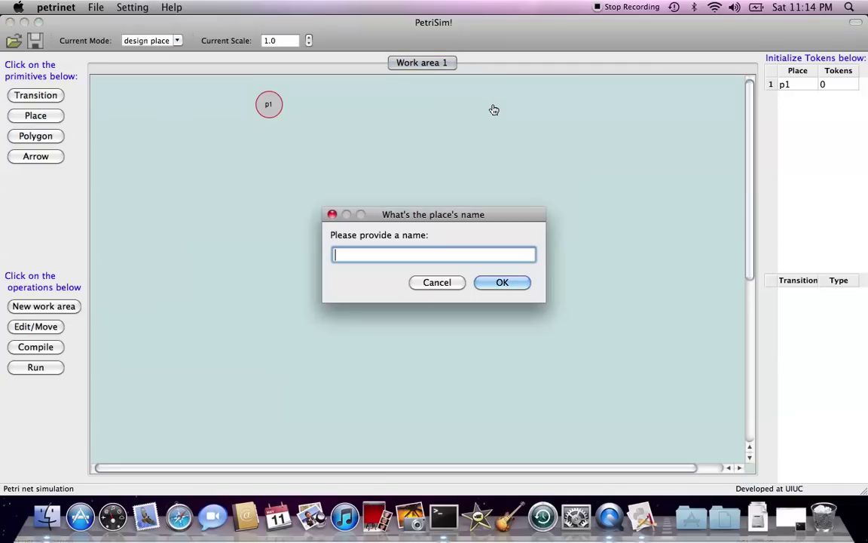
{"action": "type", "text": "p2"}
{"action": "key", "text": "Return"}
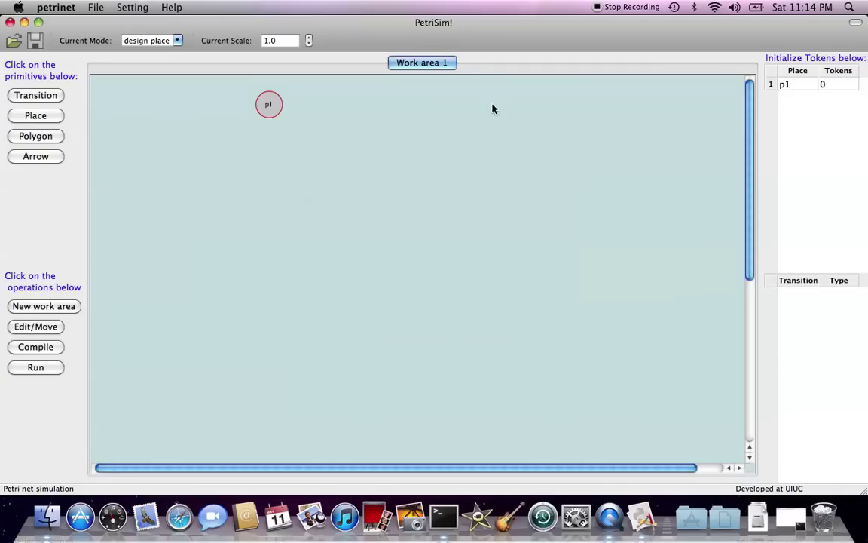
Add transition t1 below p1 and transition t2 below p2.
{"action": "left_click", "coordinate": [45, 95]}
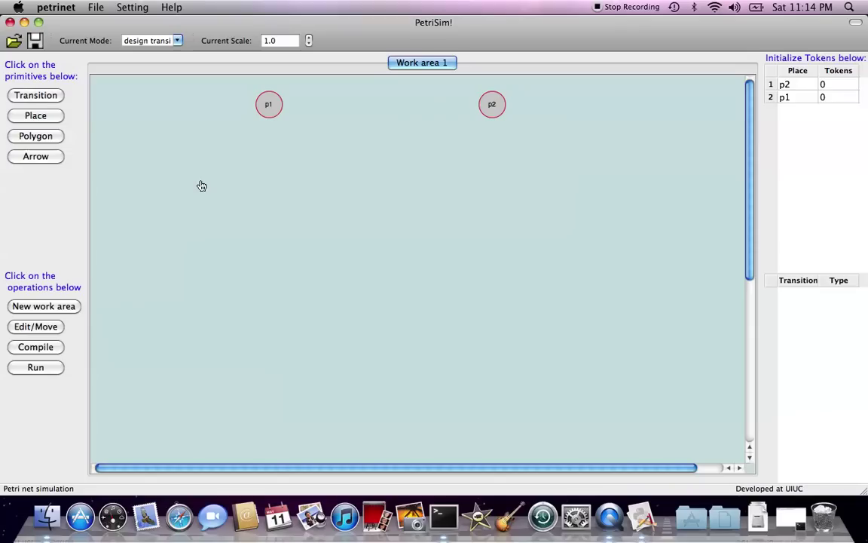
{"action": "left_click", "coordinate": [203, 226]}
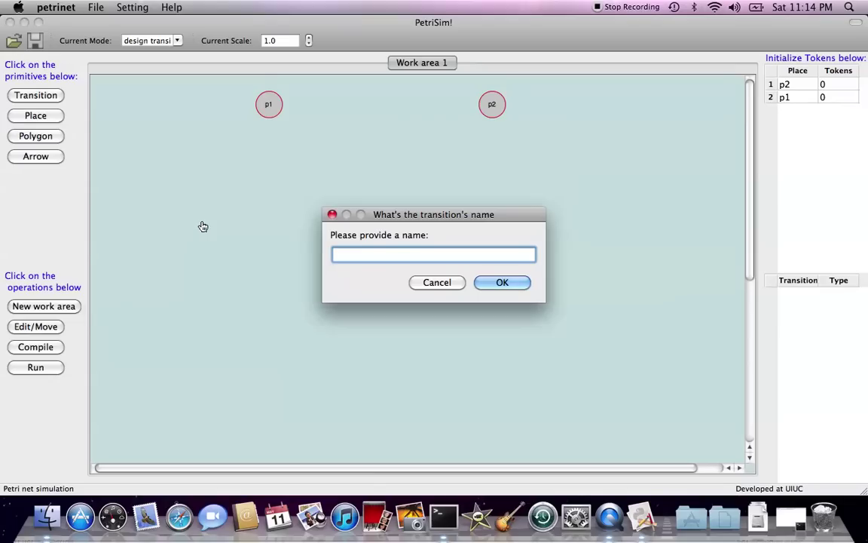
{"action": "type", "text": "t1 0"}
{"action": "key", "text": "Return"}
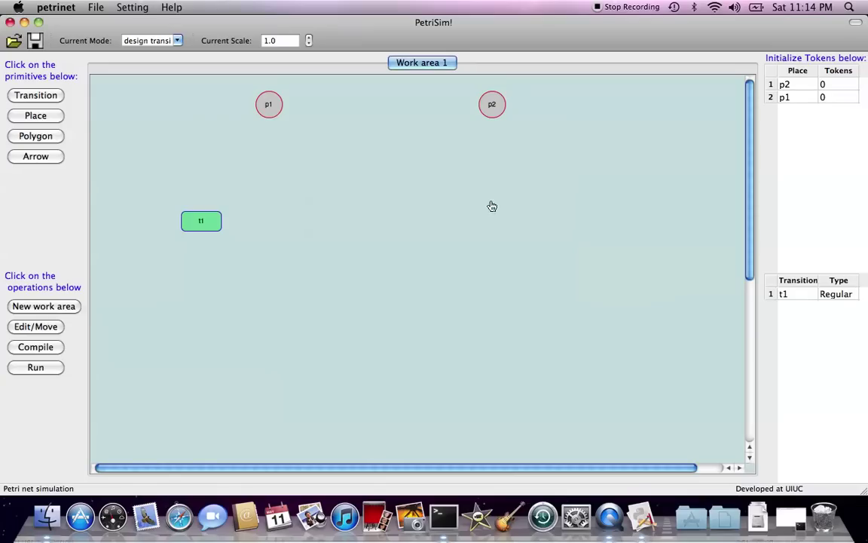
{"action": "left_click", "coordinate": [535, 220]}
{"action": "type", "text": "t2 1"}
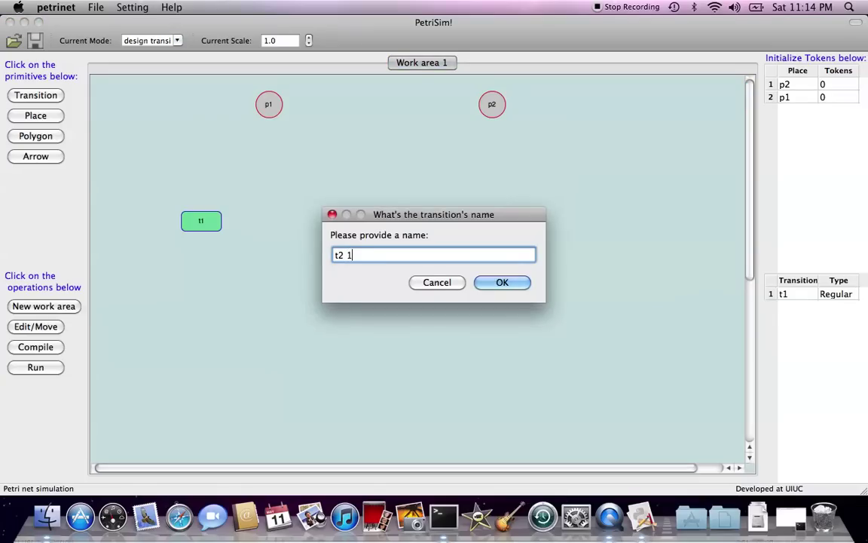
{"action": "key", "text": "Return"}
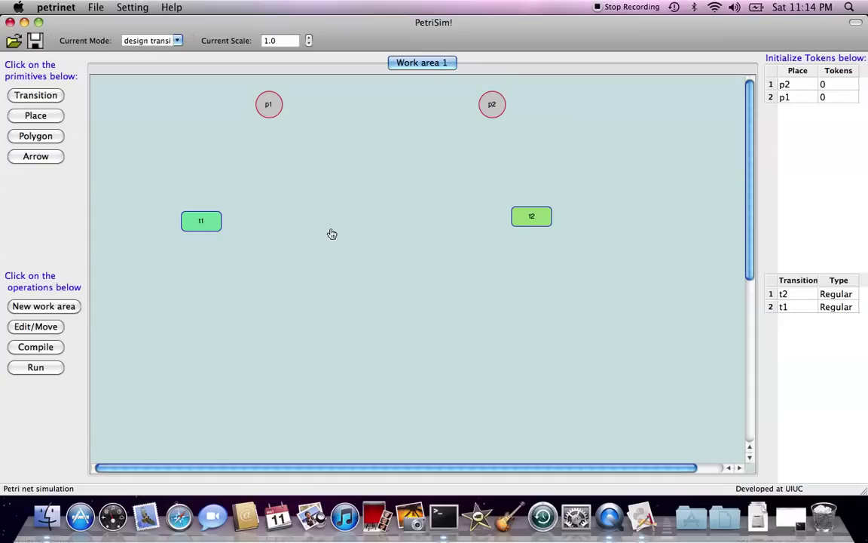
Add places p3 at the lower left and p4 in the lower middle.
{"action": "left_click", "coordinate": [37, 113]}
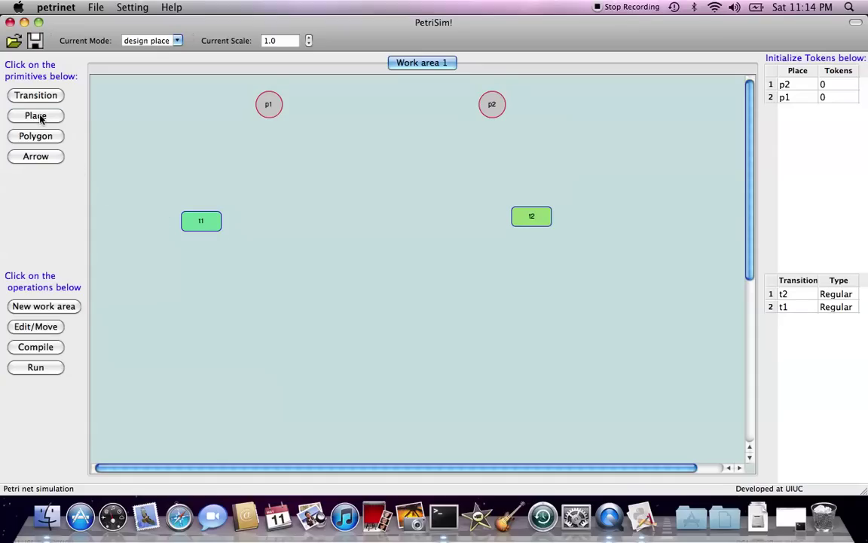
{"action": "left_click", "coordinate": [213, 349]}
{"action": "type", "text": "p"}
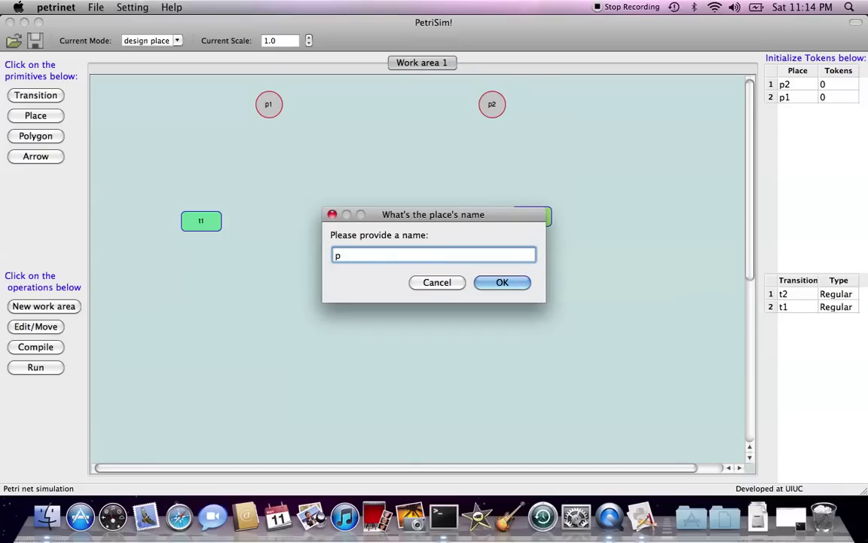
{"action": "type", "text": "3"}
{"action": "key", "text": "Return"}
{"action": "left_click", "coordinate": [392, 346]}
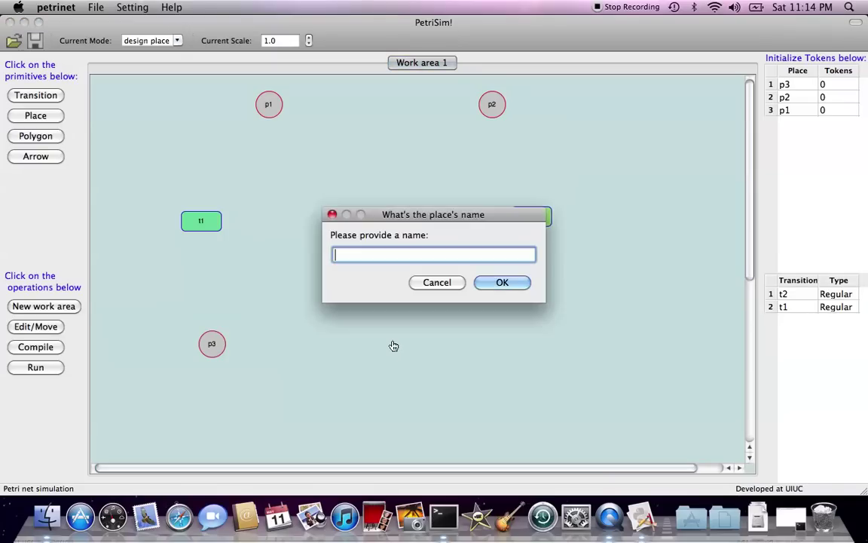
{"action": "type", "text": "p4"}
{"action": "key", "text": "Return"}
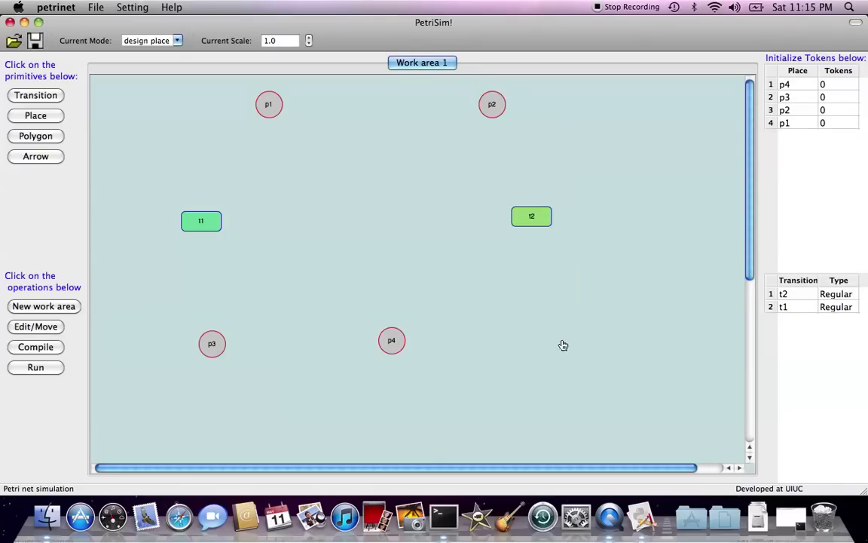
Add place p5 at the lower right after the duplicate name p4 is rejected.
{"action": "left_click", "coordinate": [592, 343]}
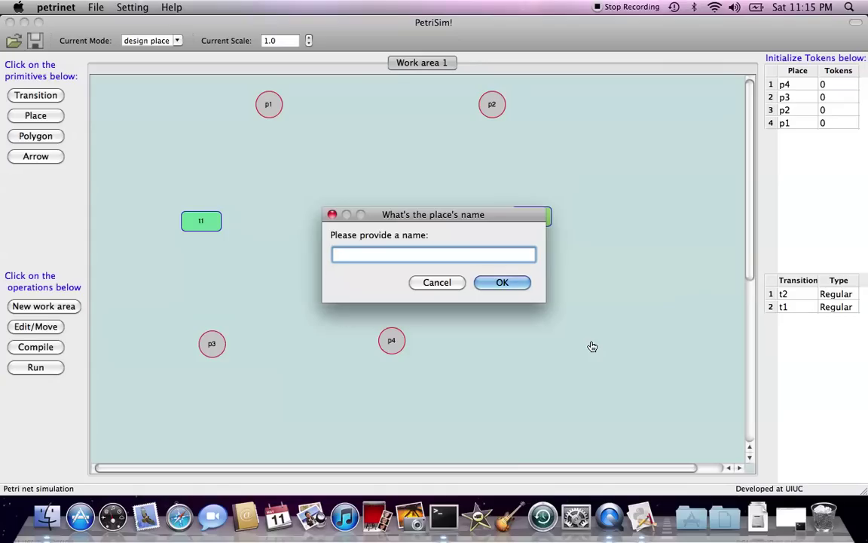
{"action": "type", "text": "p4"}
{"action": "left_click", "coordinate": [500, 282]}
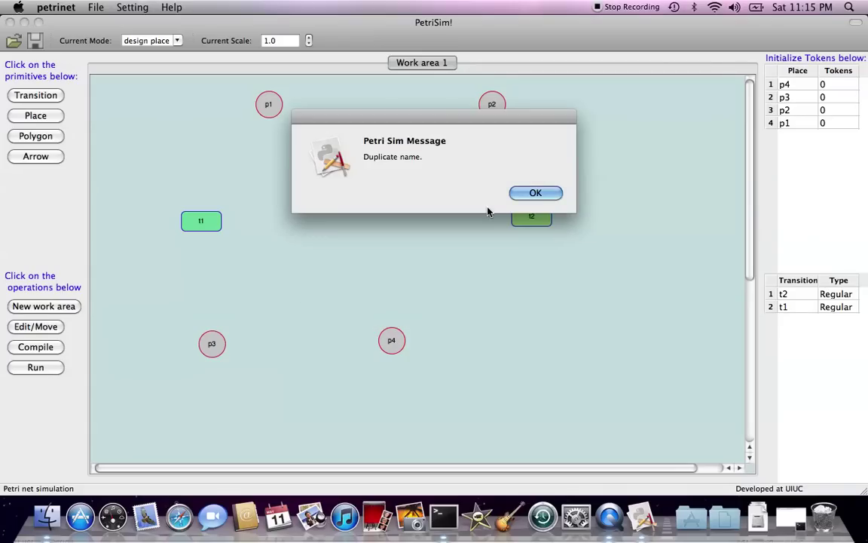
{"action": "left_click", "coordinate": [525, 195]}
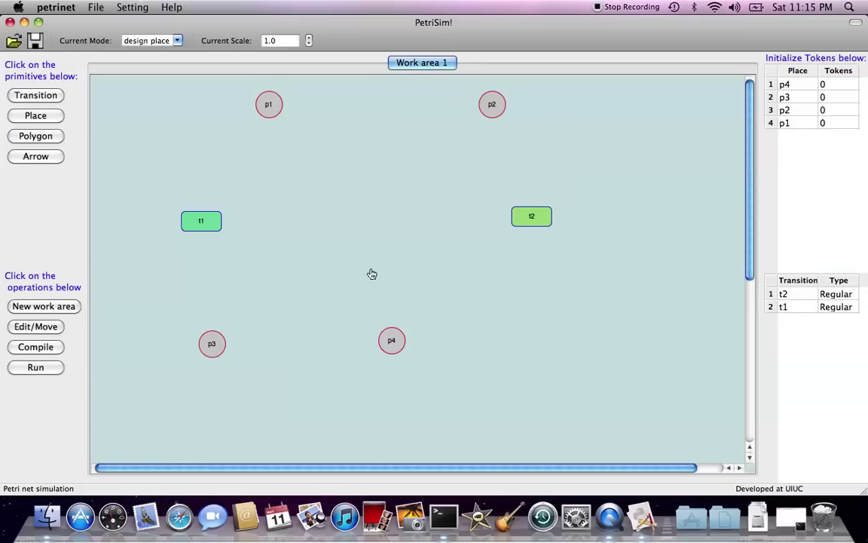
{"action": "left_click", "coordinate": [586, 343]}
{"action": "type", "text": "p5"}
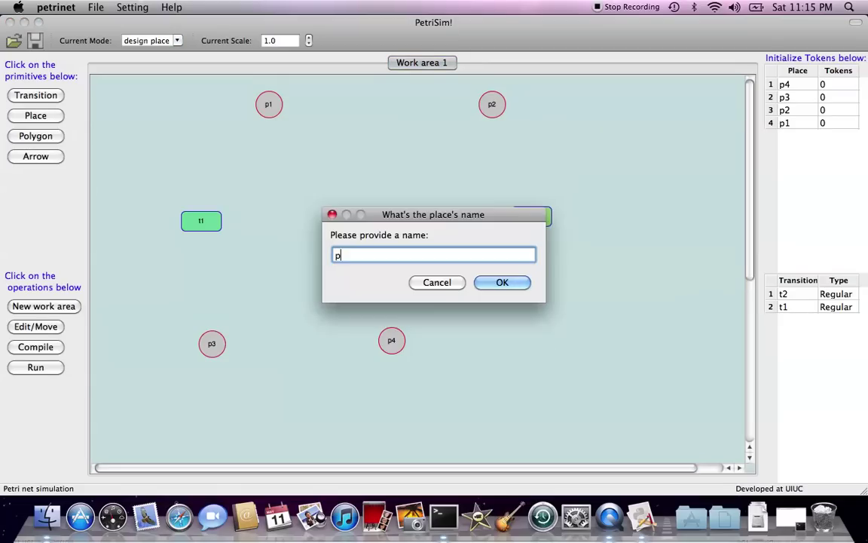
{"action": "key", "text": "Return"}
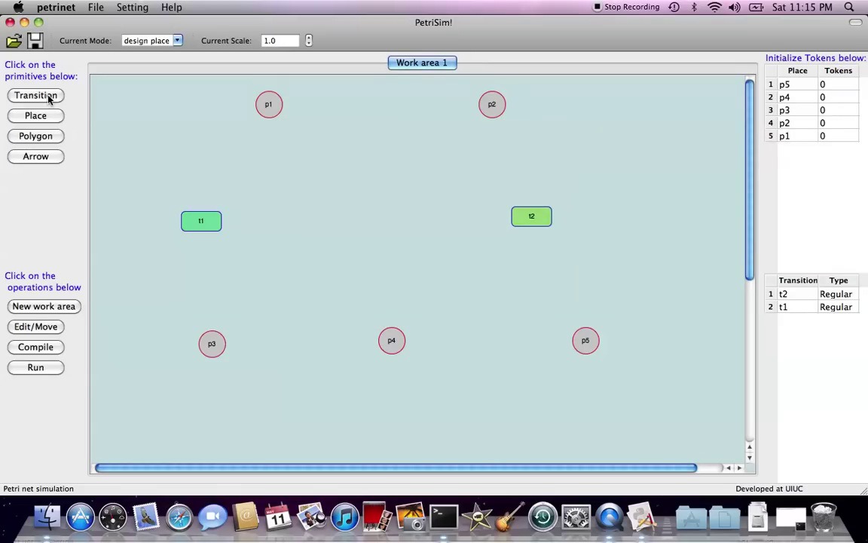
Add transition t3 at the bottom left and t4 at the bottom right.
{"action": "left_click", "coordinate": [22, 95]}
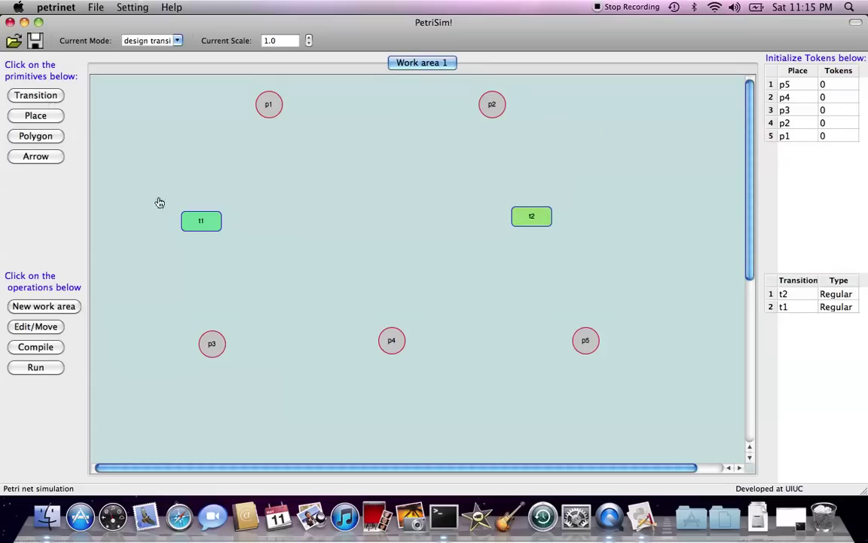
{"action": "left_click", "coordinate": [302, 446]}
{"action": "type", "text": "t3 0"}
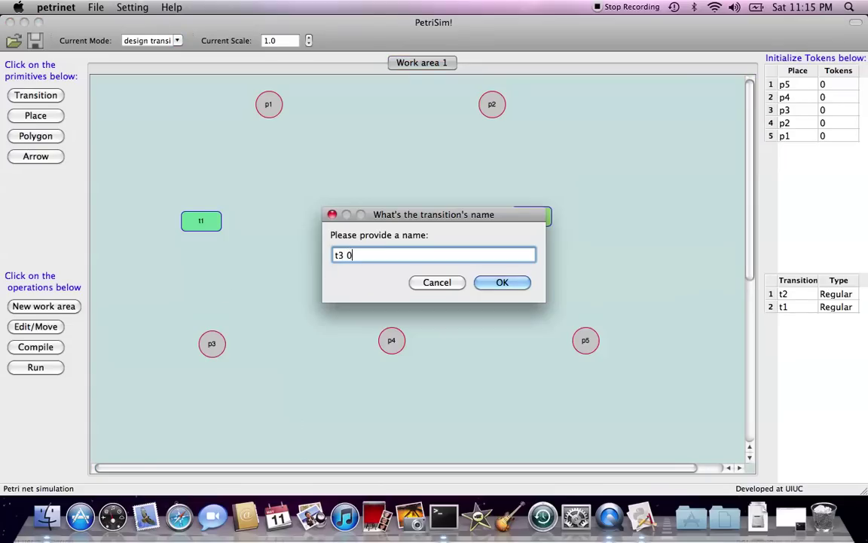
{"action": "key", "text": "Return"}
{"action": "left_click", "coordinate": [523, 446]}
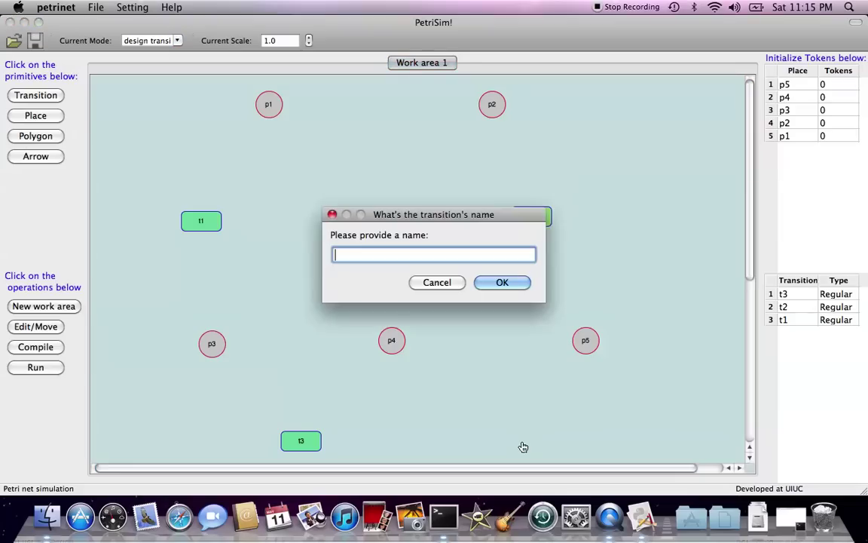
{"action": "type", "text": "t4 1"}
{"action": "key", "text": "BackSpace"}
{"action": "key", "text": "BackSpace"}
{"action": "key", "text": "Return"}
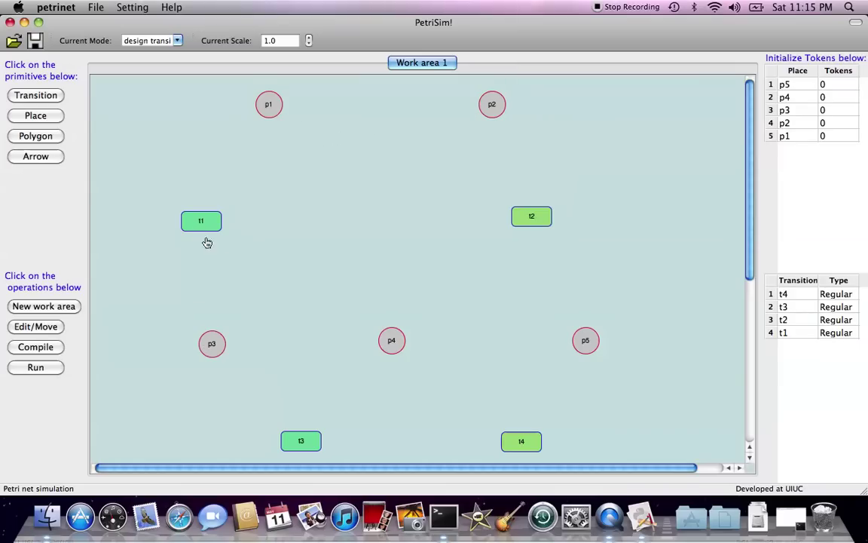
Draw arcs p1→t1 (weight 2), p2→t2 (weight 3) and t1→p3 (weight 1).
{"action": "left_click", "coordinate": [47, 159]}
{"action": "left_click", "coordinate": [269, 109]}
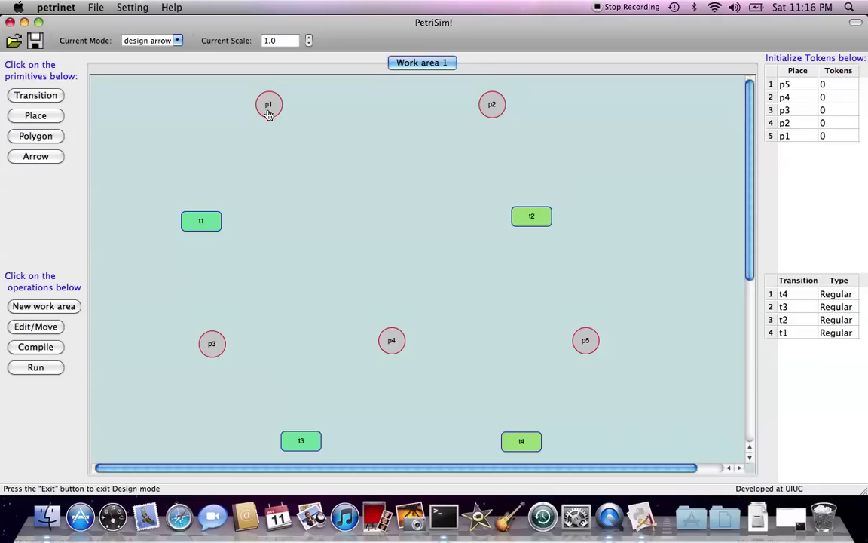
{"action": "left_click", "coordinate": [199, 224]}
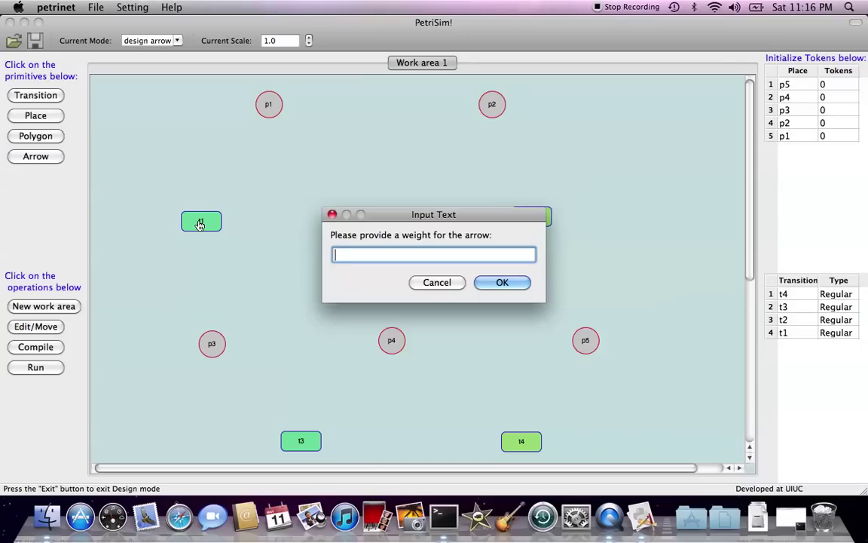
{"action": "type", "text": "2"}
{"action": "key", "text": "Return"}
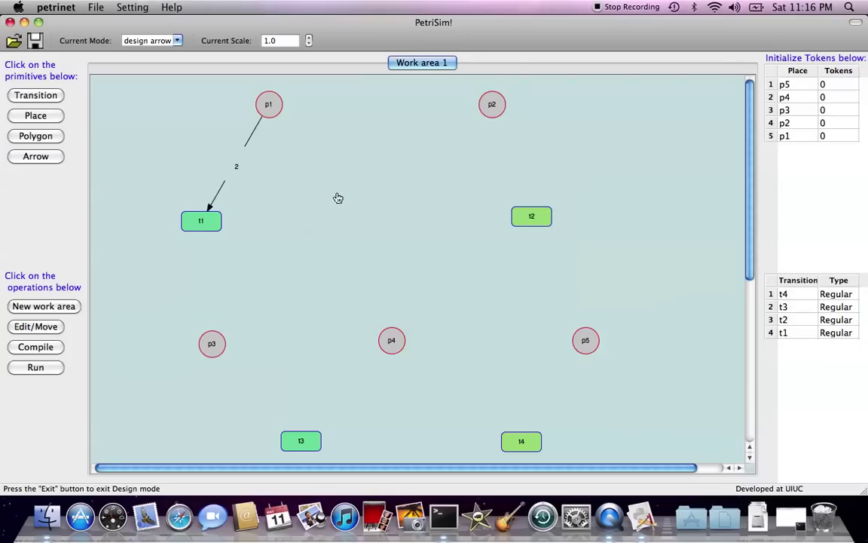
{"action": "left_click", "coordinate": [489, 111]}
{"action": "left_click", "coordinate": [532, 216]}
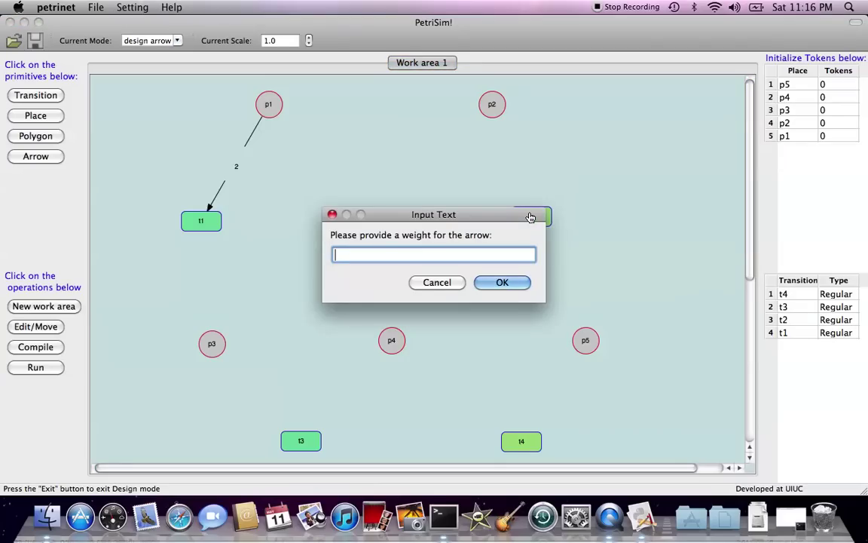
{"action": "type", "text": "3"}
{"action": "key", "text": "Return"}
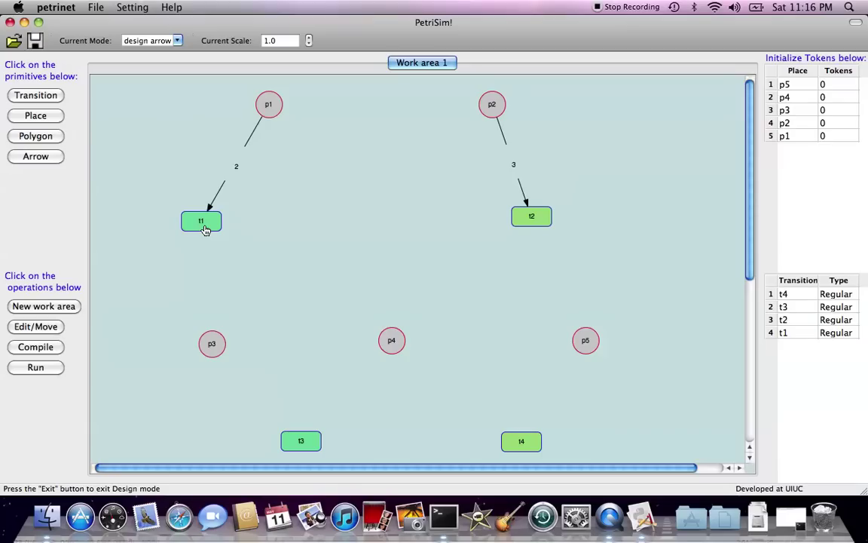
{"action": "left_click", "coordinate": [213, 349]}
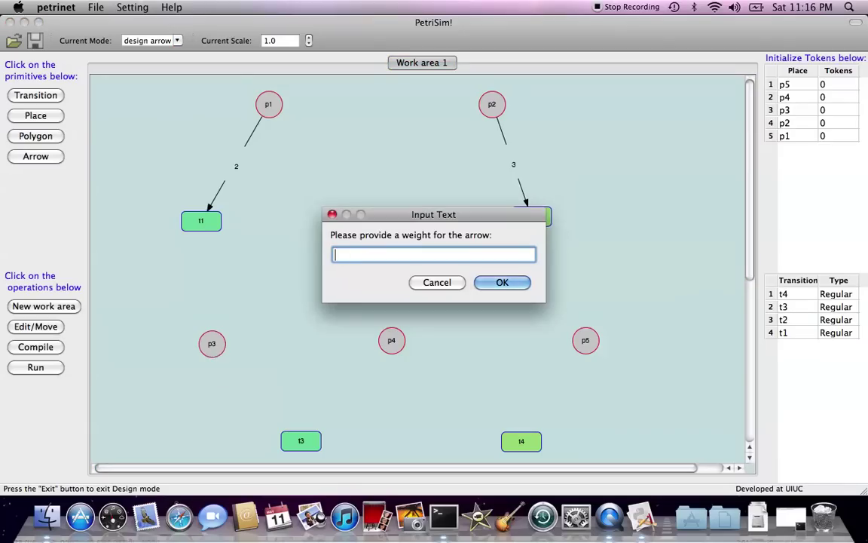
{"action": "type", "text": "1"}
{"action": "key", "text": "Return"}
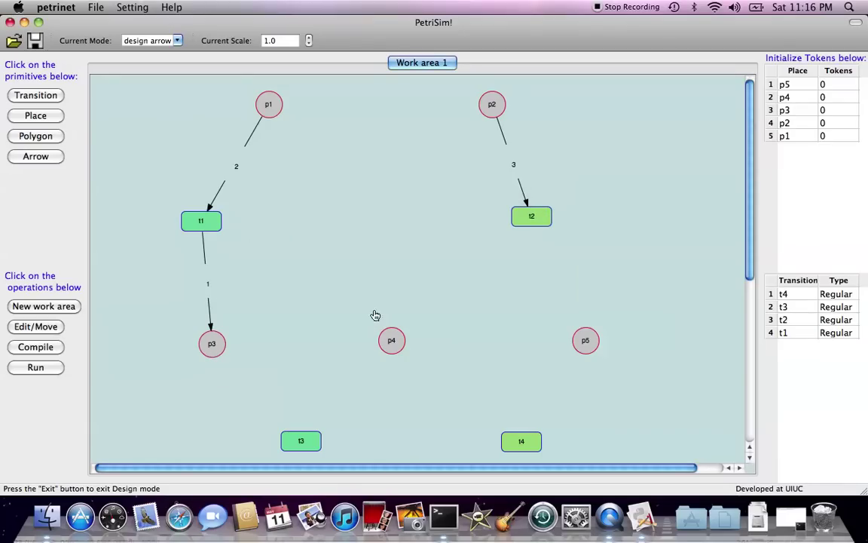
Draw weight-1 arcs t1→p4, t1→p5 and t2→p5.
{"action": "left_click", "coordinate": [388, 342]}
{"action": "type", "text": "1"}
{"action": "key", "text": "Return"}
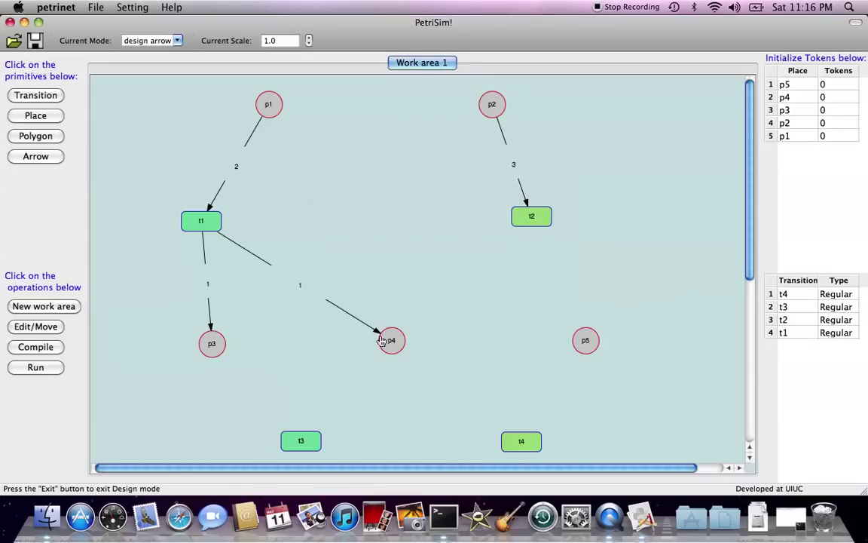
{"action": "left_click", "coordinate": [586, 344]}
{"action": "type", "text": "1"}
{"action": "key", "text": "Return"}
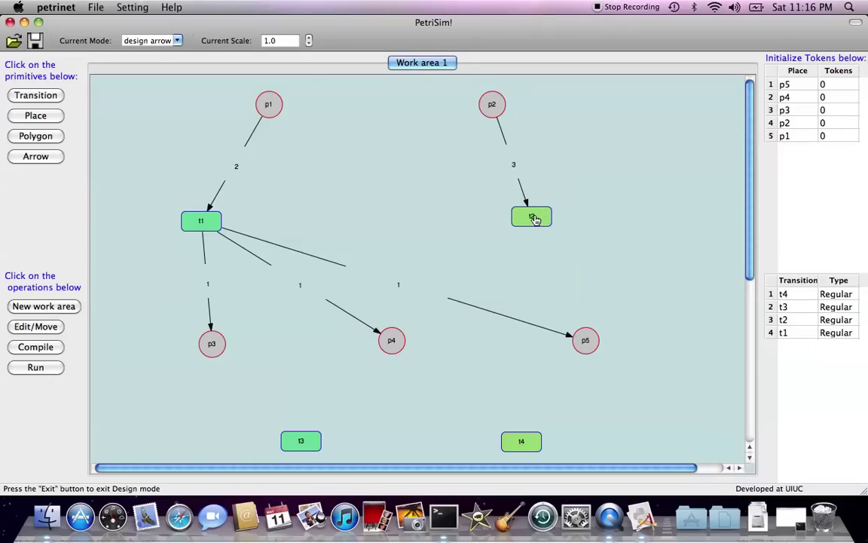
{"action": "left_click", "coordinate": [585, 340]}
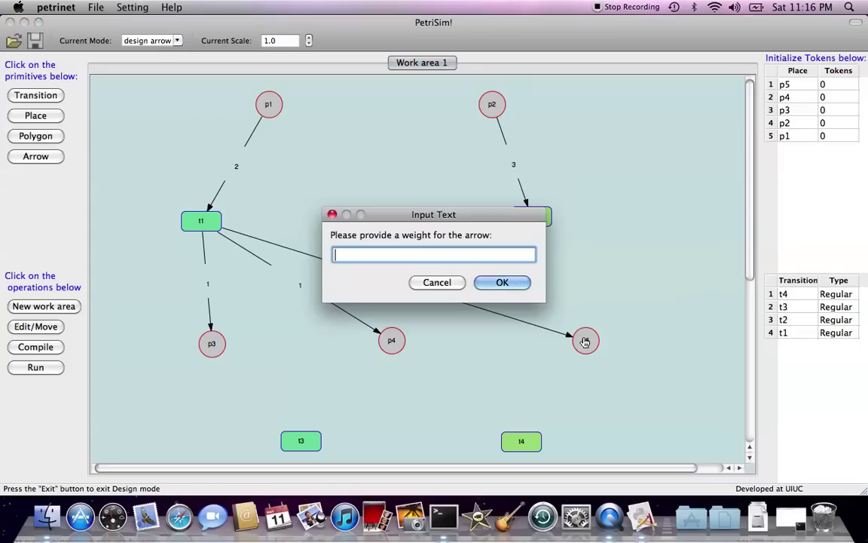
{"action": "type", "text": "1"}
{"action": "key", "text": "Return"}
Draw weight-1 arcs t2→p4 and p3→t3.
{"action": "left_click", "coordinate": [534, 220]}
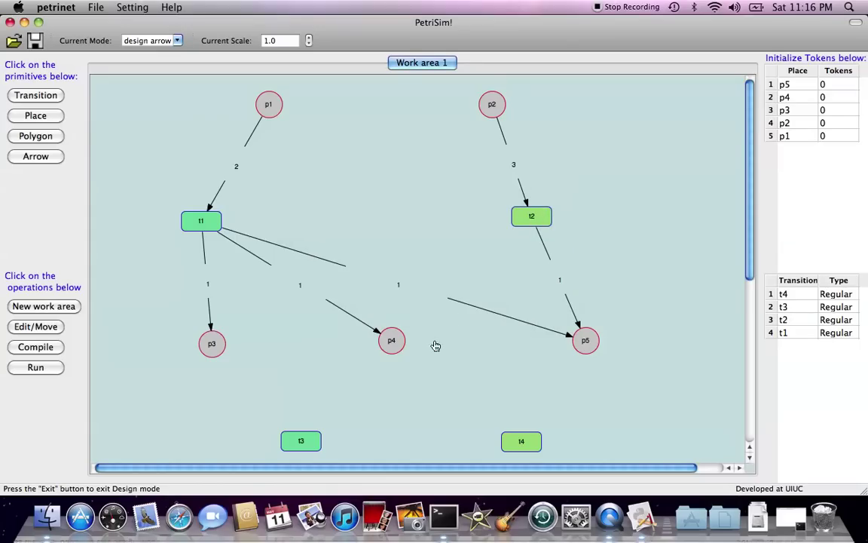
{"action": "left_click", "coordinate": [393, 341]}
{"action": "type", "text": "1"}
{"action": "key", "text": "Return"}
{"action": "left_click", "coordinate": [285, 433]}
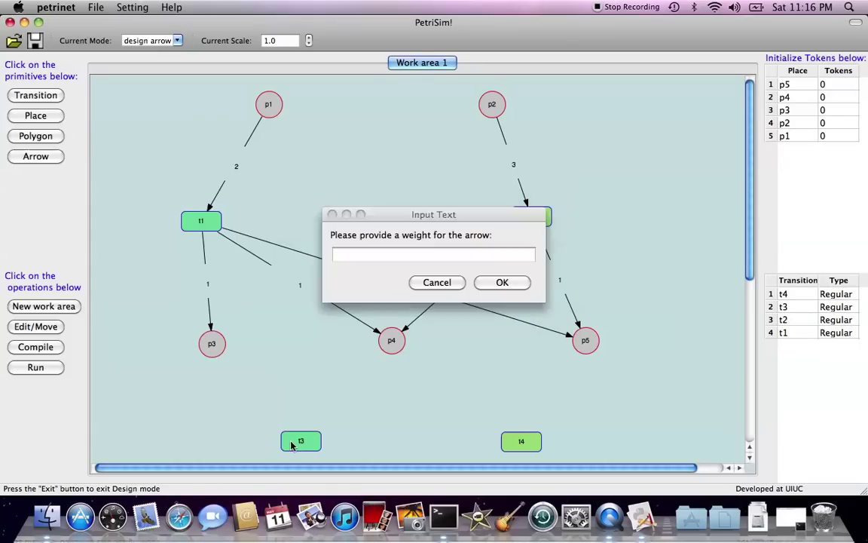
{"action": "type", "text": "1"}
{"action": "key", "text": "Return"}
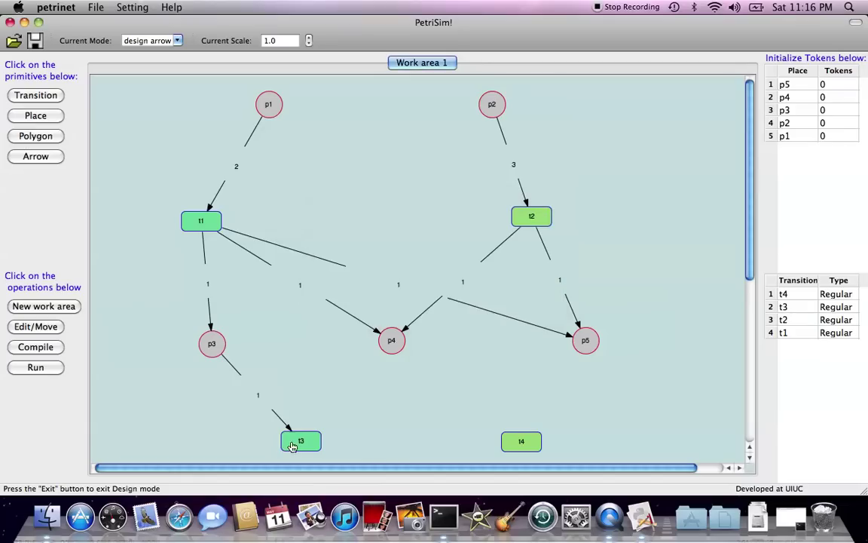
Draw weight-2 arcs p4→t3 and p5→t4.
{"action": "left_click", "coordinate": [391, 343]}
{"action": "left_click", "coordinate": [305, 444]}
{"action": "type", "text": "2"}
{"action": "key", "text": "Return"}
{"action": "left_click", "coordinate": [581, 351]}
{"action": "left_click", "coordinate": [520, 441]}
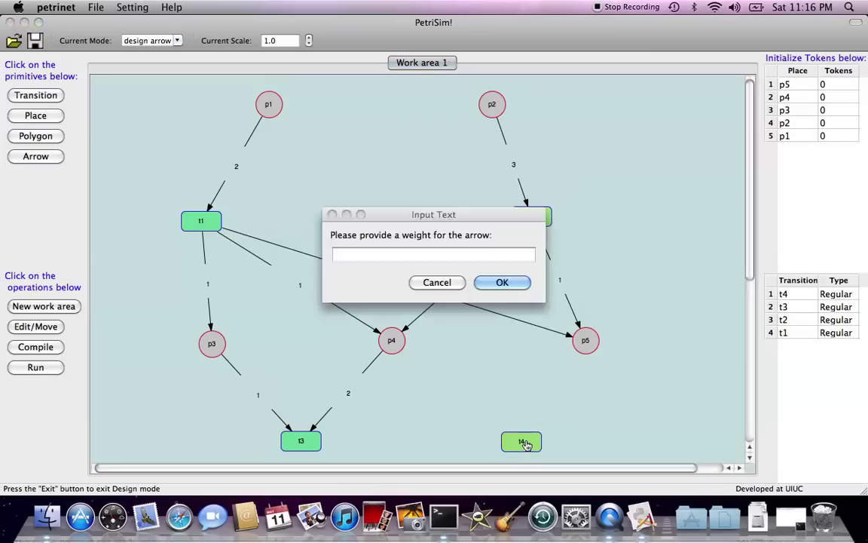
{"action": "type", "text": "2"}
{"action": "key", "text": "Return"}
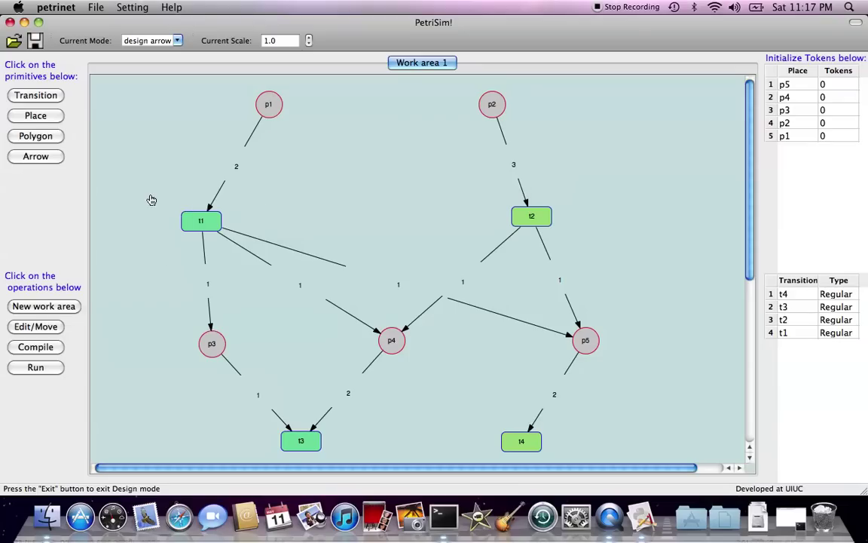
Shift t1 right and move p1 and p2 directly above t1 and t2.
{"action": "left_click", "coordinate": [42, 157]}
{"action": "left_click_drag", "start_coordinate": [219, 221], "coordinate": [260, 218]}
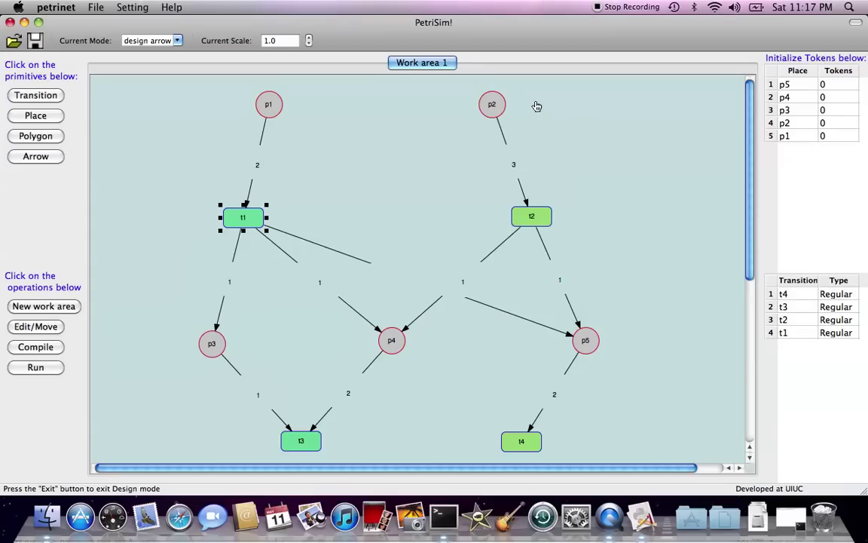
{"action": "left_click_drag", "start_coordinate": [535, 100], "coordinate": [534, 101]}
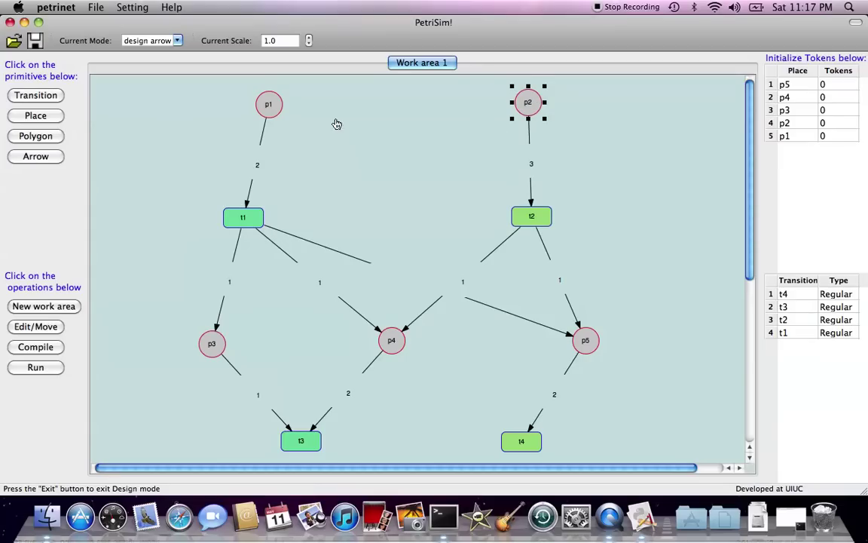
{"action": "left_click_drag", "start_coordinate": [267, 106], "coordinate": [239, 104]}
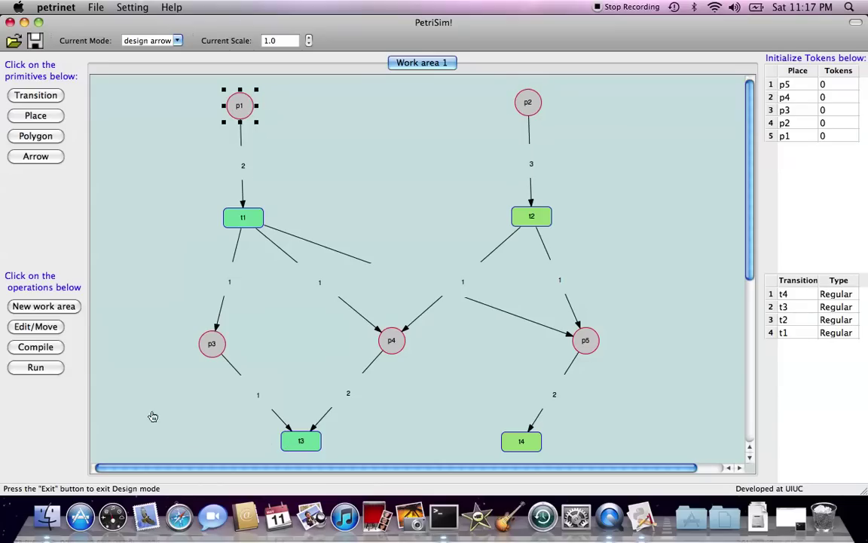
Place diamond markers at the bottom-left, top-left and top-right corners of the canvas.
{"action": "left_click", "coordinate": [34, 139]}
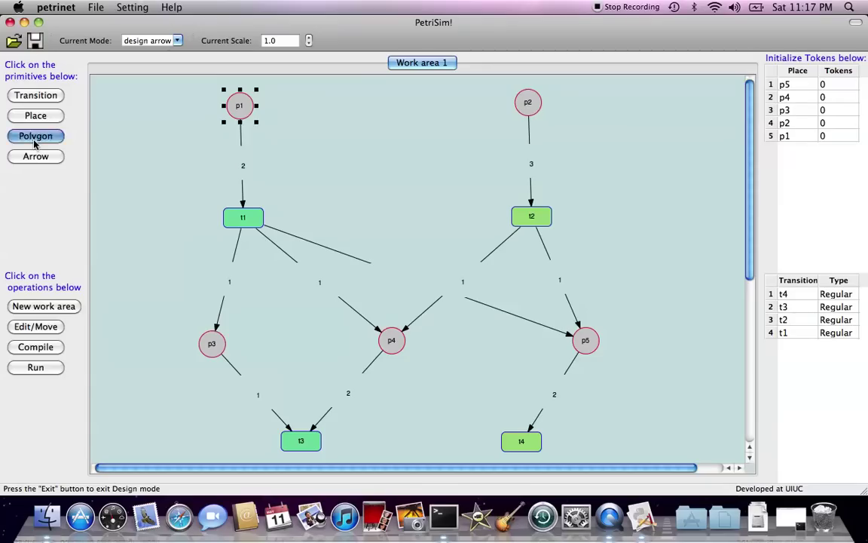
{"action": "left_click", "coordinate": [114, 450]}
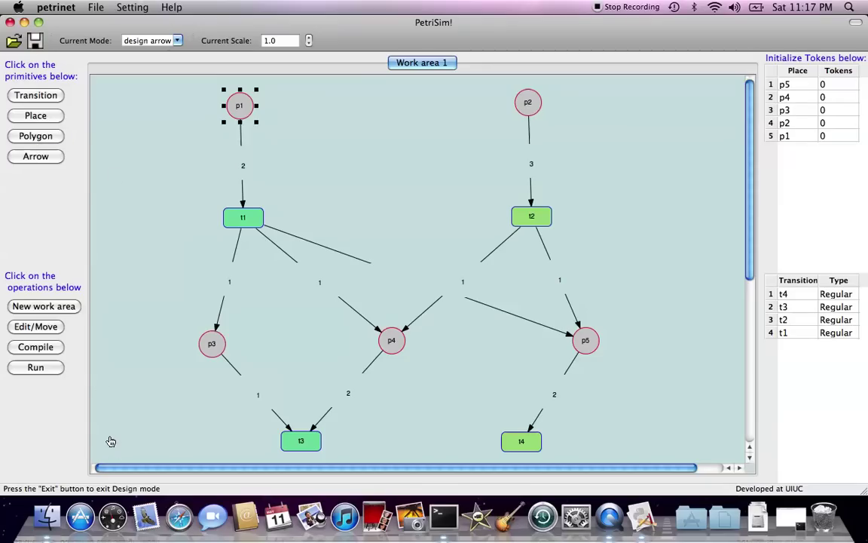
{"action": "left_click", "coordinate": [115, 95]}
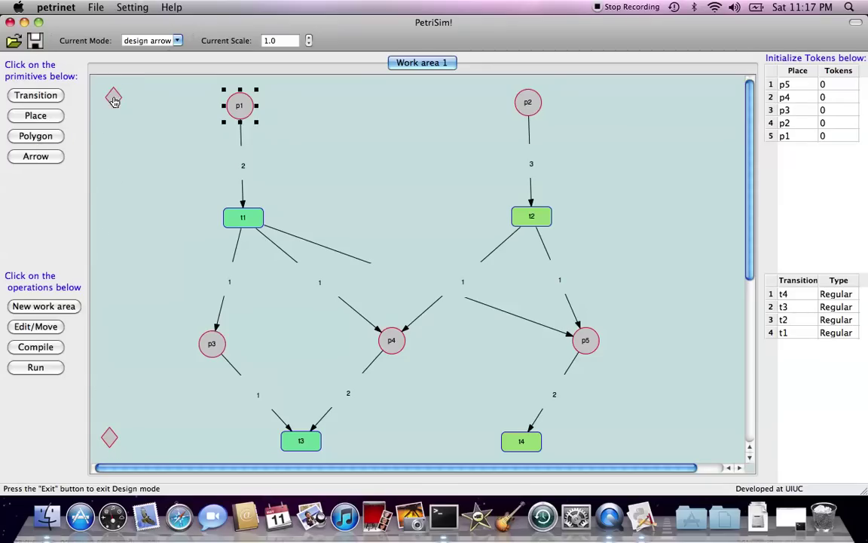
{"action": "left_click", "coordinate": [714, 99]}
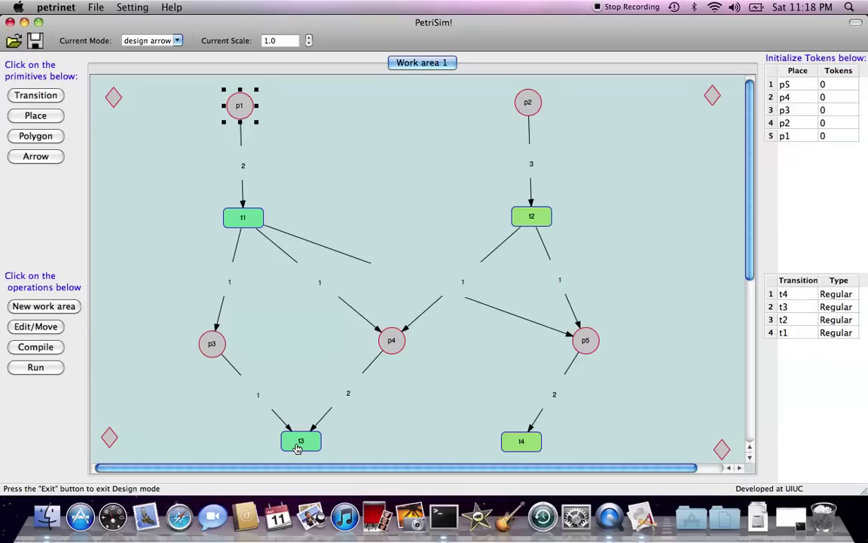
Route a weight-3 arc from t3 through the left diamonds back into p1, then nudge p1.
{"action": "left_click", "coordinate": [108, 443]}
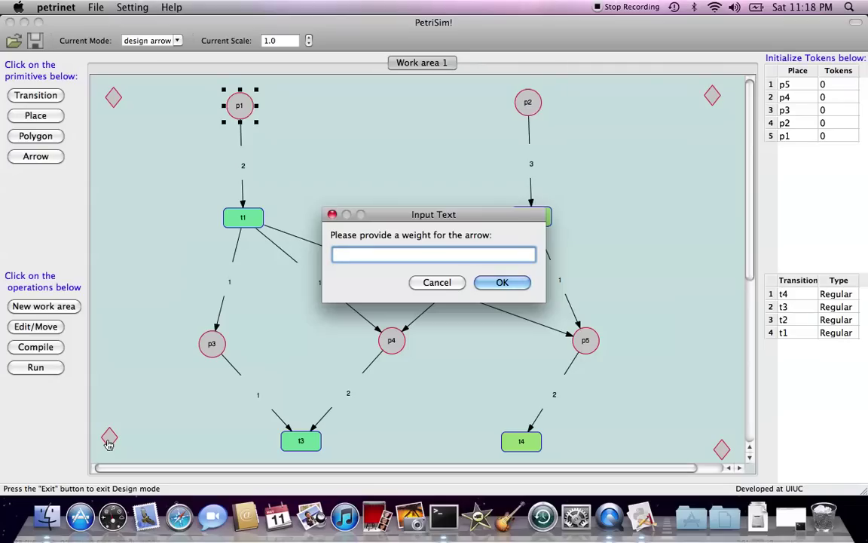
{"action": "type", "text": "3"}
{"action": "key", "text": "Return"}
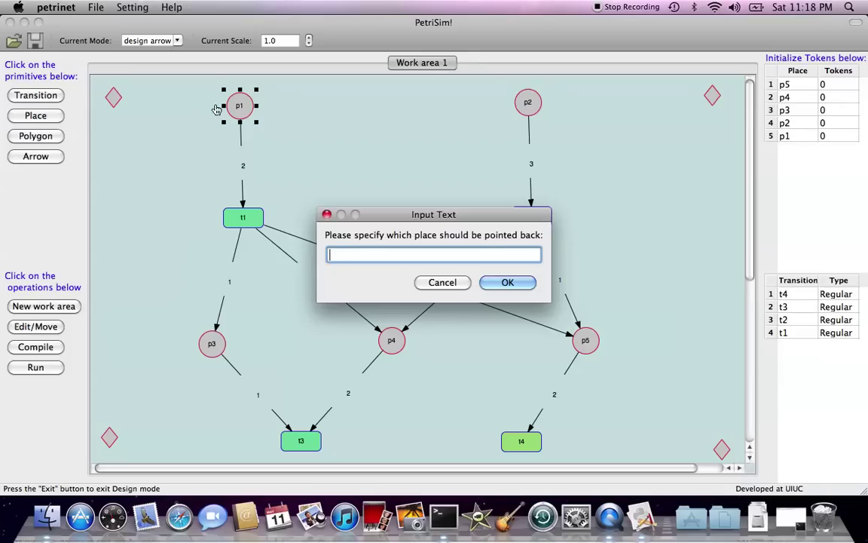
{"action": "type", "text": "p1"}
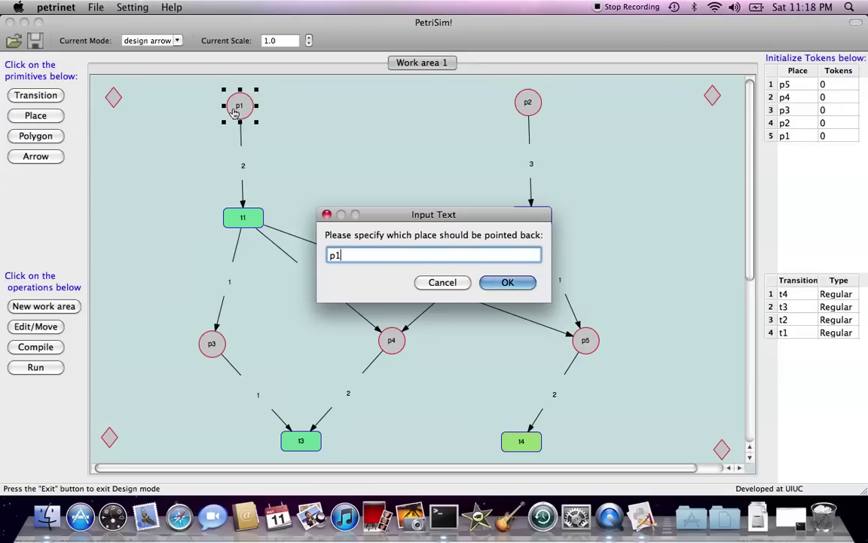
{"action": "key", "text": "Return"}
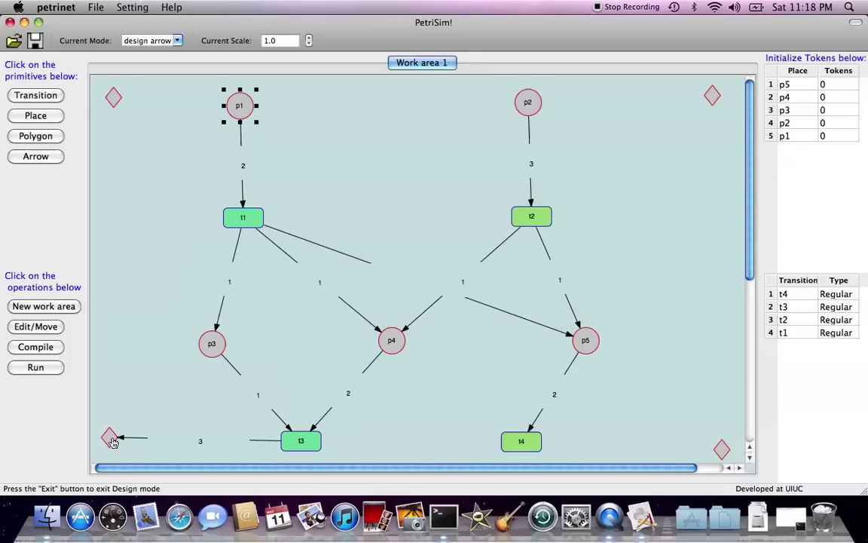
{"action": "left_click", "coordinate": [114, 104]}
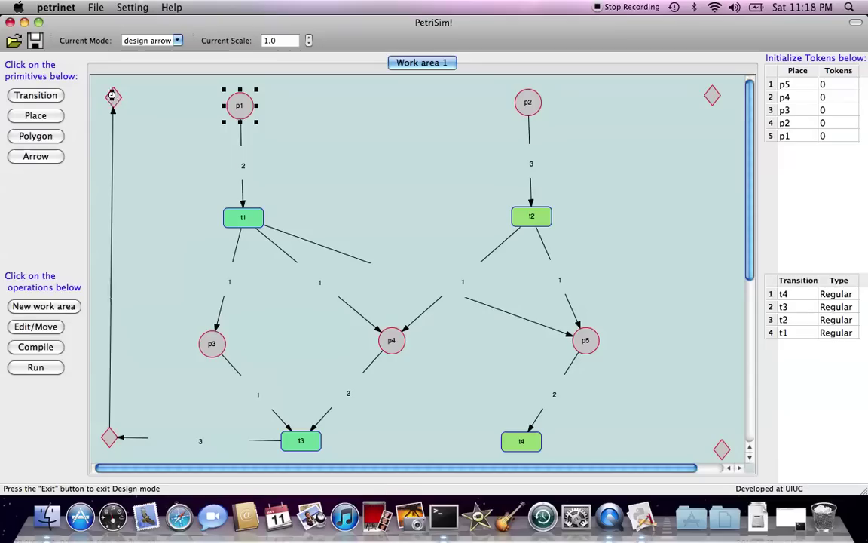
{"action": "left_click", "coordinate": [236, 109]}
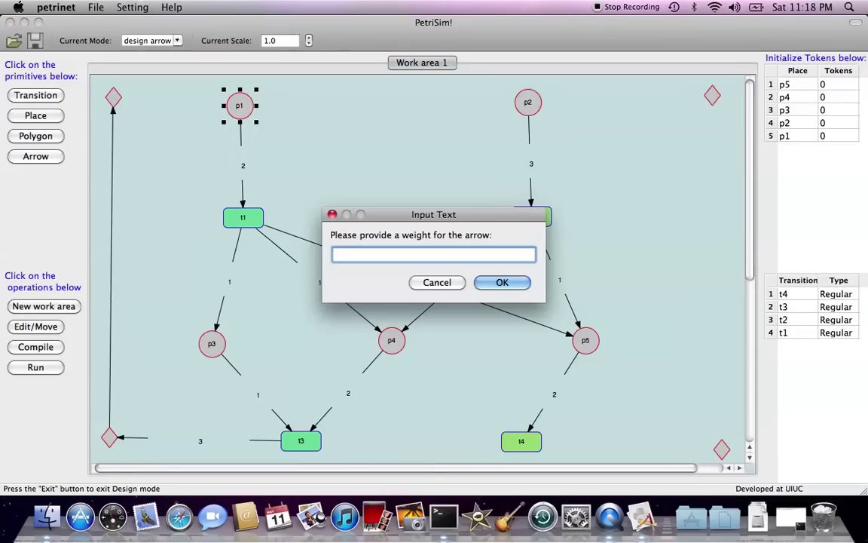
{"action": "type", "text": "3"}
{"action": "key", "text": "Return"}
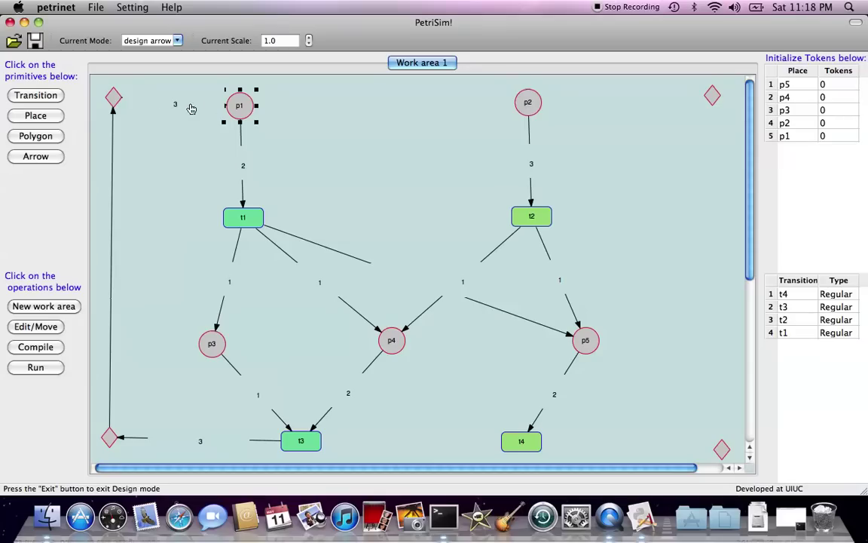
{"action": "left_click", "coordinate": [42, 158]}
{"action": "left_click_drag", "start_coordinate": [271, 110], "coordinate": [245, 81]}
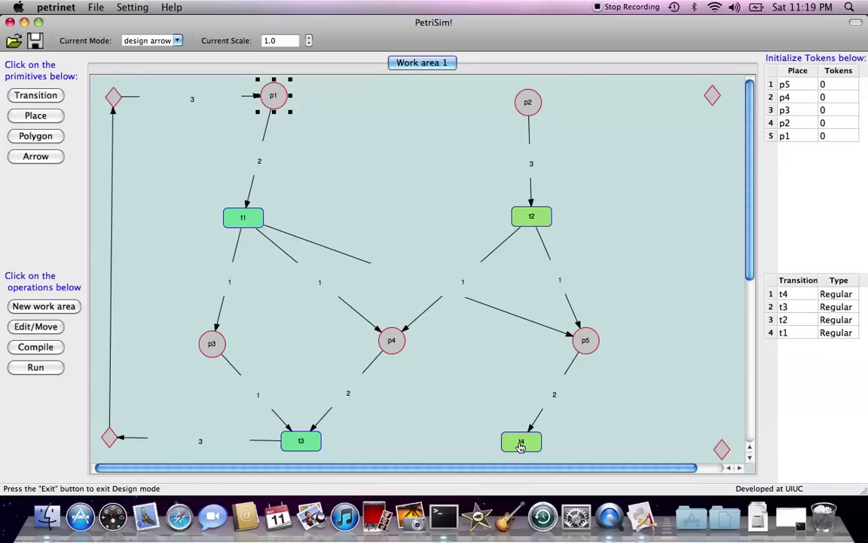
Draw a weight-2 arc from t4 via the bottom-right and top-right diamonds into p2.
{"action": "left_click", "coordinate": [724, 452]}
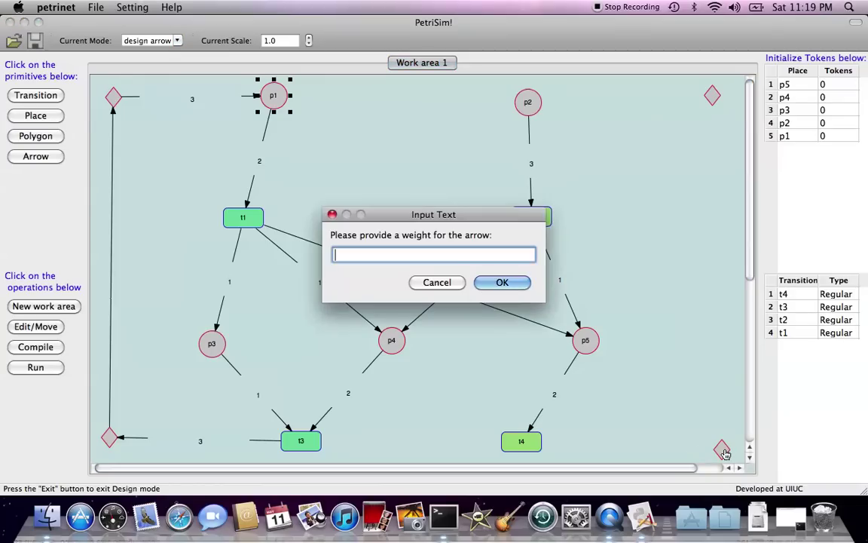
{"action": "type", "text": "2"}
{"action": "key", "text": "Return"}
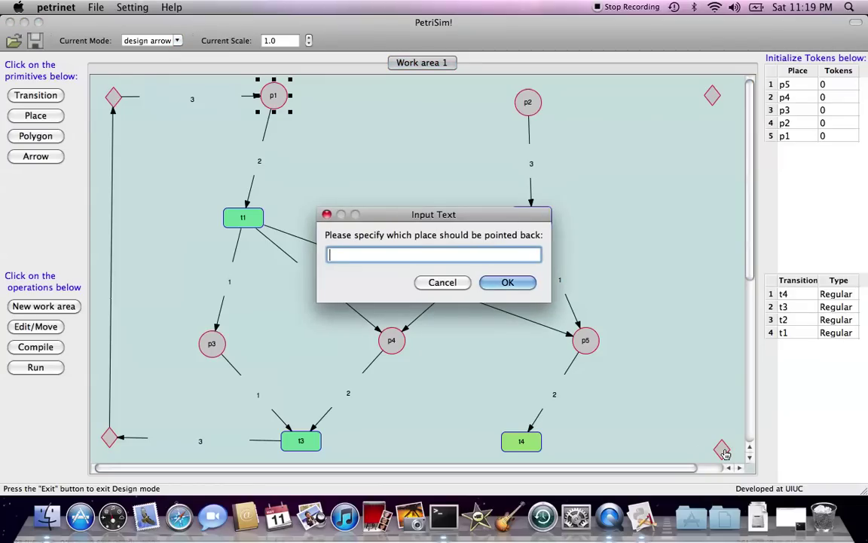
{"action": "type", "text": "p2"}
{"action": "key", "text": "Return"}
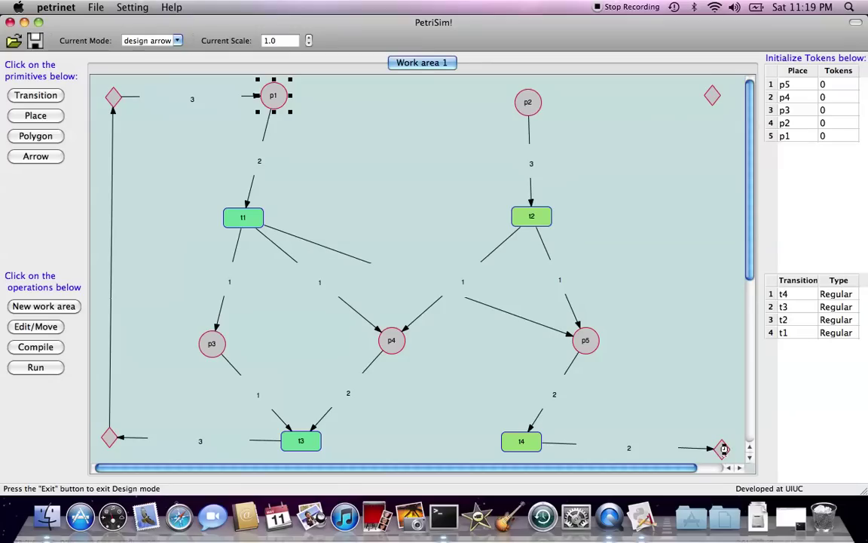
{"action": "left_click_drag", "start_coordinate": [724, 455], "coordinate": [713, 100]}
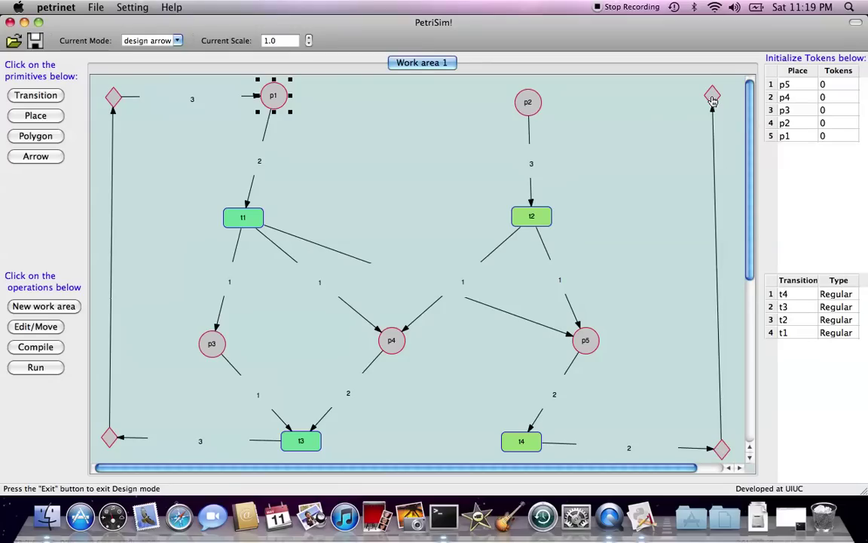
{"action": "left_click", "coordinate": [527, 109]}
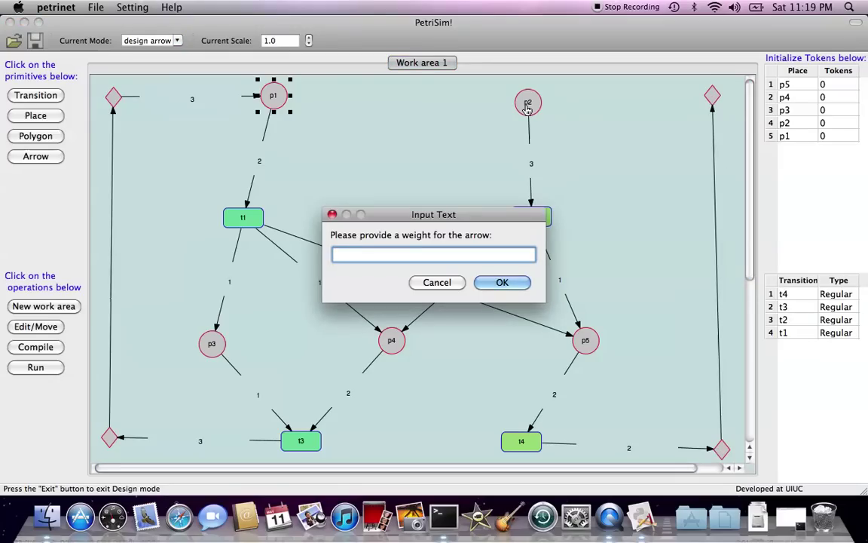
{"action": "type", "text": "2"}
{"action": "key", "text": "Return"}
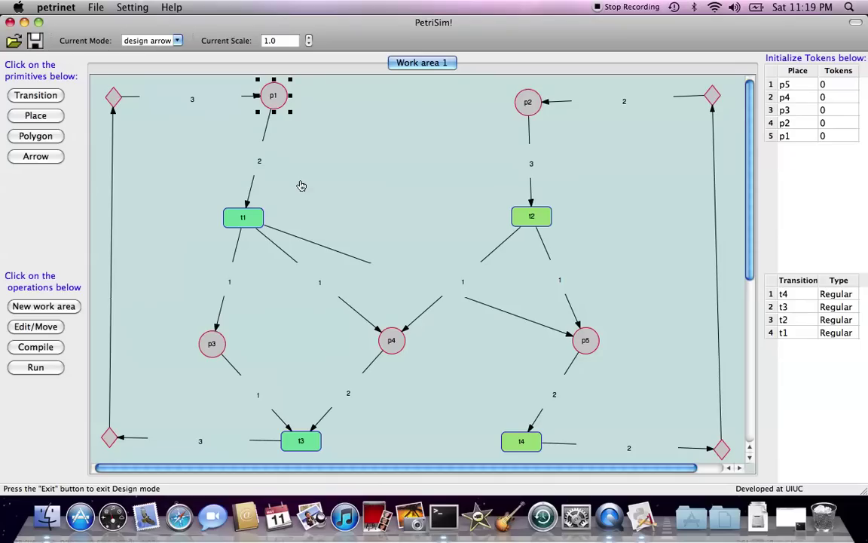
Compile the net and name the output test1.input in the Desktop folder.
{"action": "left_click", "coordinate": [31, 351]}
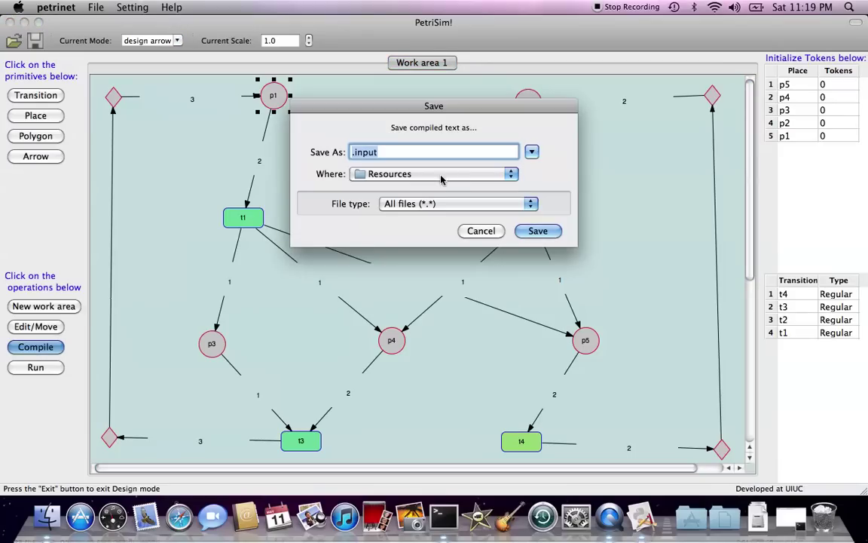
{"action": "left_click", "coordinate": [442, 175]}
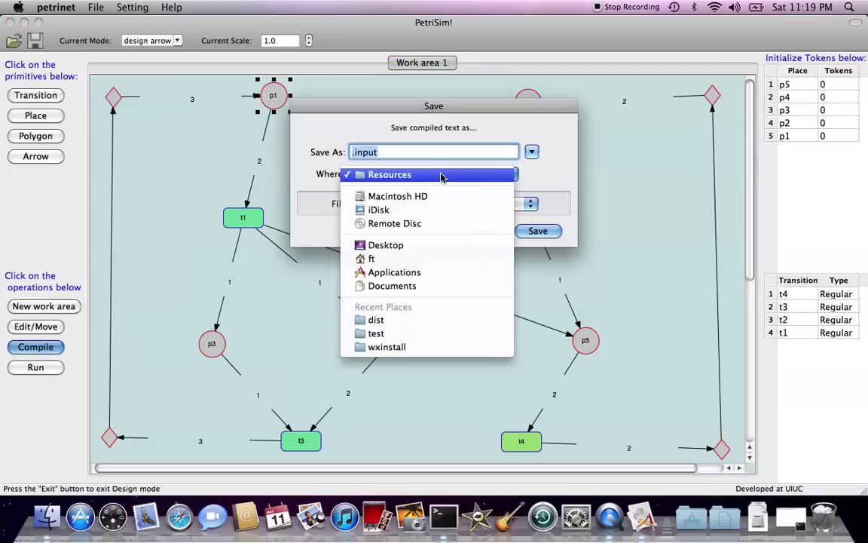
{"action": "left_click", "coordinate": [441, 246]}
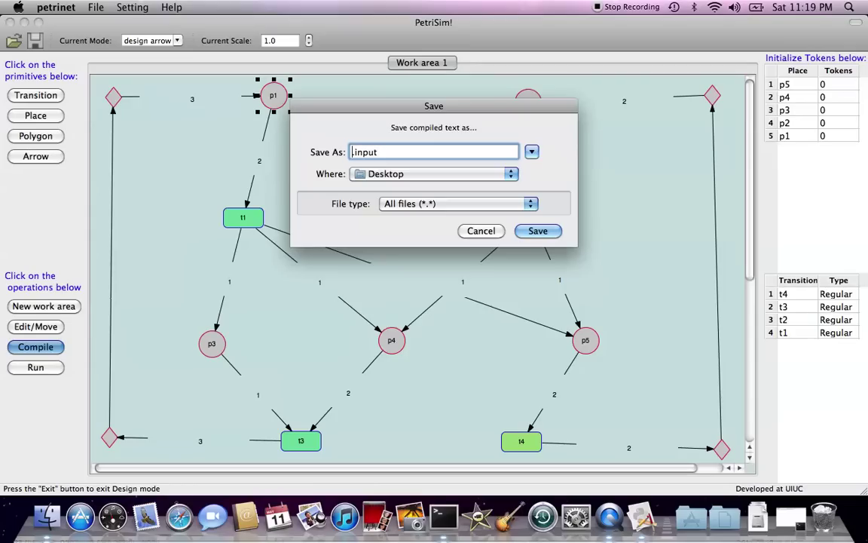
{"action": "type", "text": "test1"}
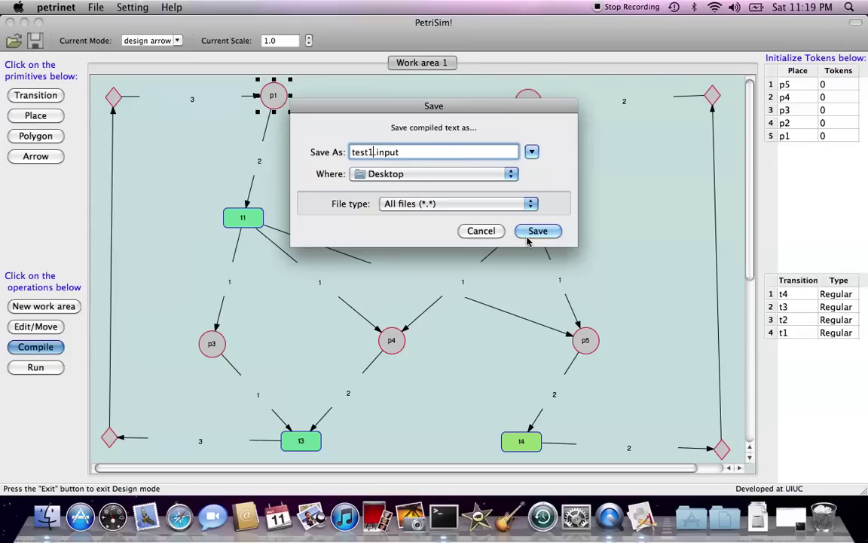
Save test1.input to the Desktop and shrink the PetriSim window to reveal the desktop.
{"action": "left_click", "coordinate": [528, 238]}
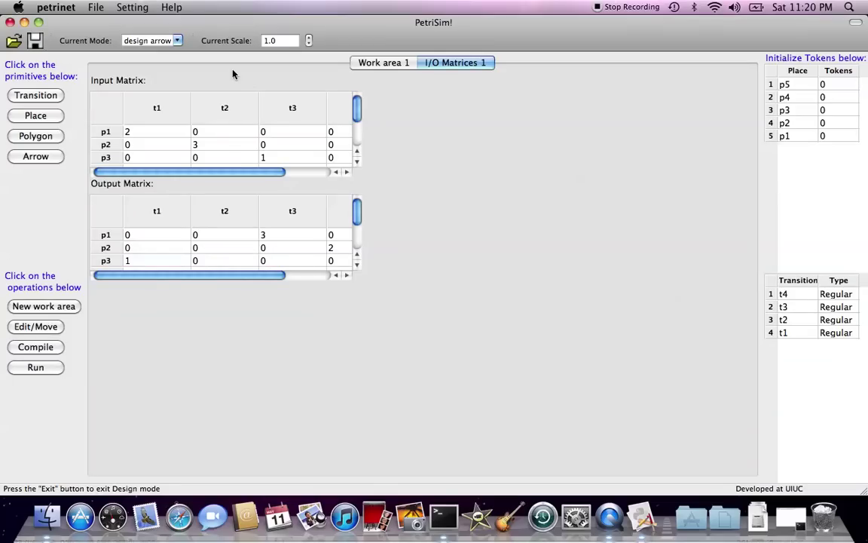
{"action": "left_click", "coordinate": [40, 22]}
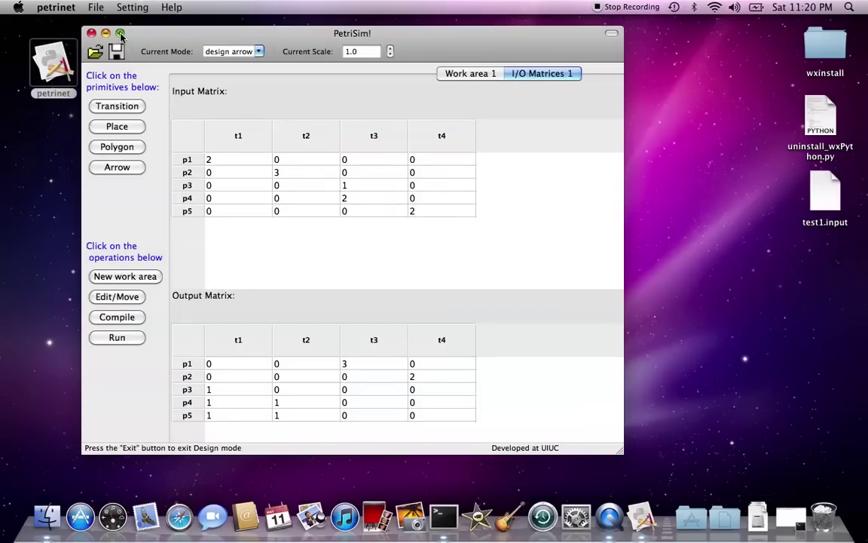
{"action": "left_click_drag", "start_coordinate": [251, 35], "coordinate": [301, 47]}
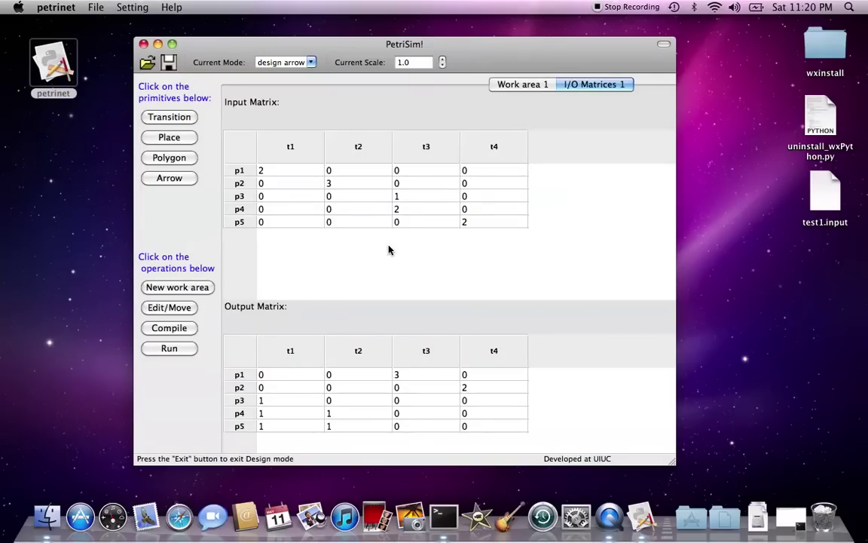
Compare the Work area 1 canvas with the I/O Matrices 1 tab, leaving the window unmaximized.
{"action": "left_click", "coordinate": [522, 85]}
{"action": "left_click", "coordinate": [572, 85]}
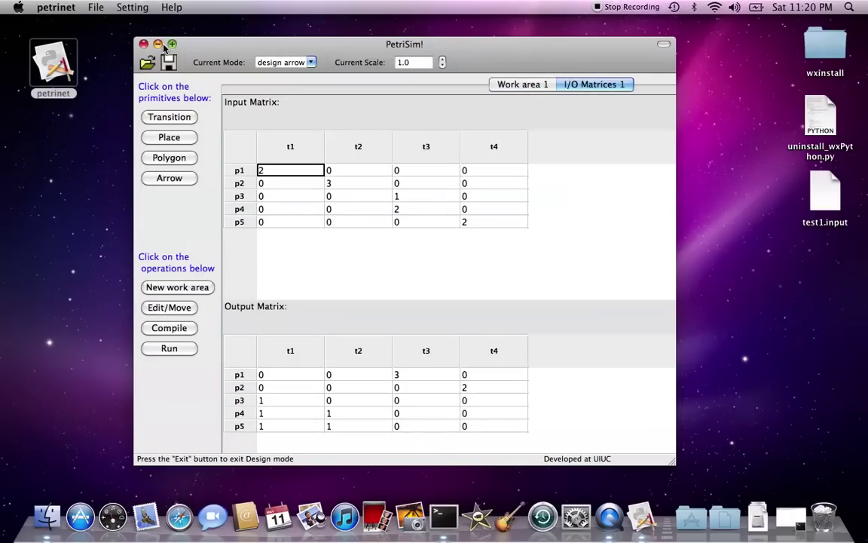
{"action": "left_click", "coordinate": [172, 46]}
{"action": "left_click", "coordinate": [369, 64]}
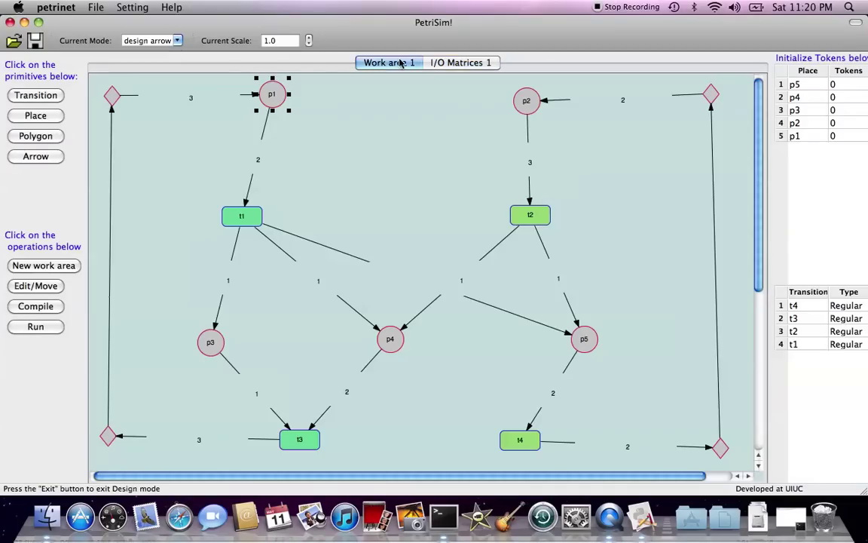
{"action": "left_click", "coordinate": [458, 64]}
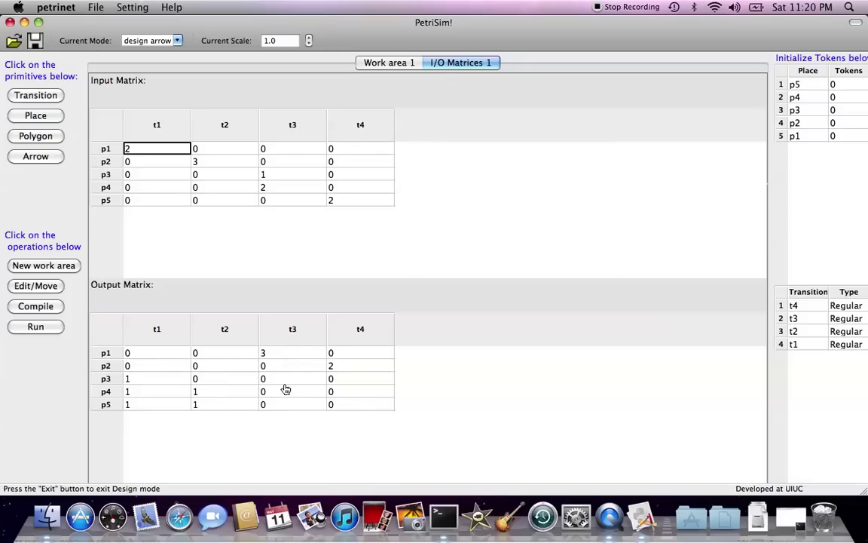
{"action": "left_click", "coordinate": [387, 64]}
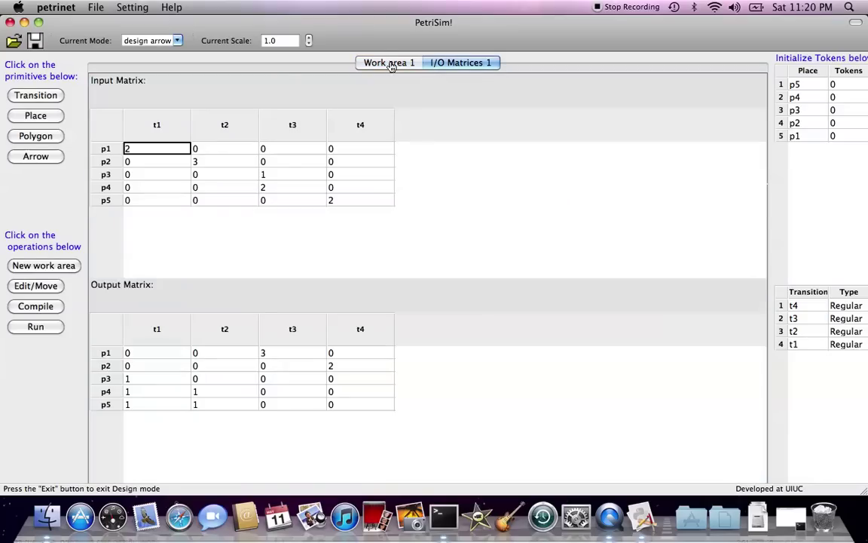
{"action": "left_click", "coordinate": [384, 64]}
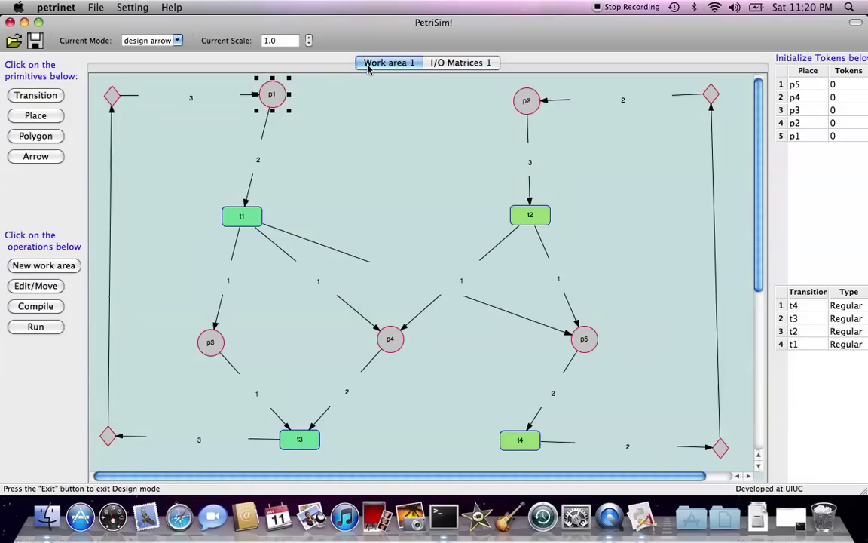
{"action": "left_click", "coordinate": [443, 63]}
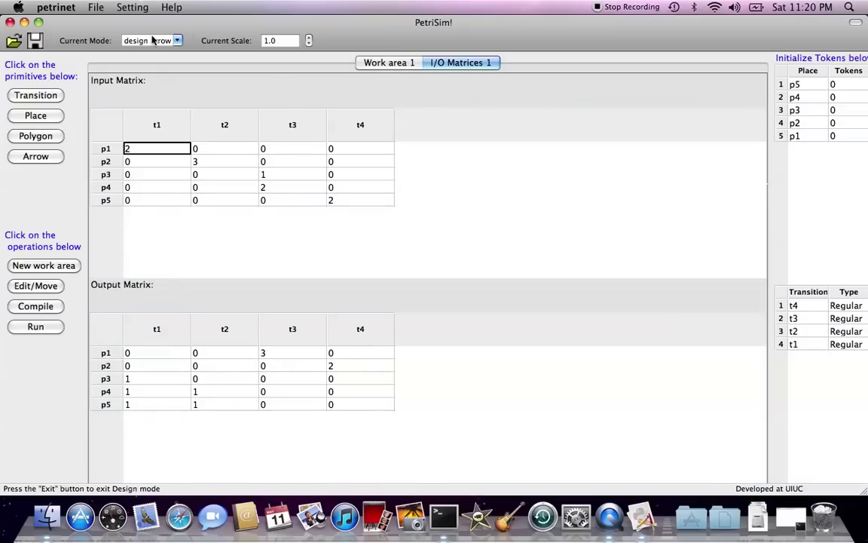
{"action": "left_click", "coordinate": [380, 62]}
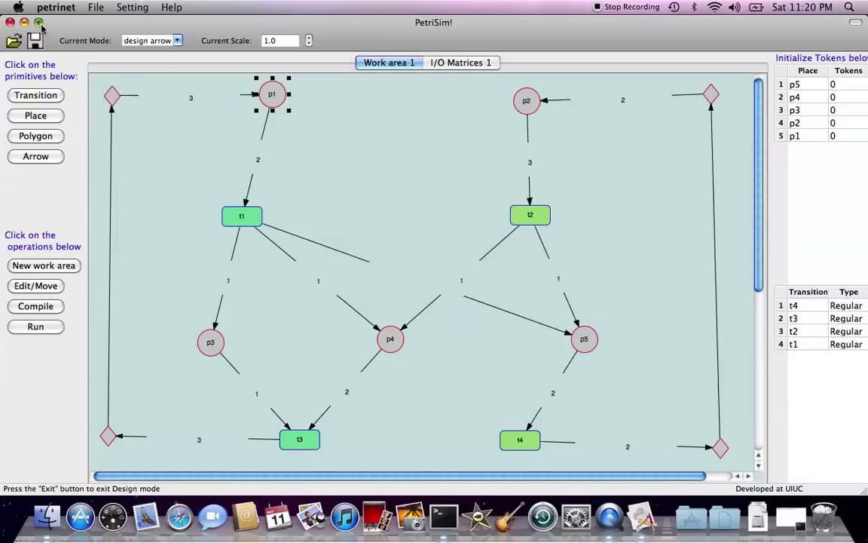
{"action": "left_click", "coordinate": [38, 22]}
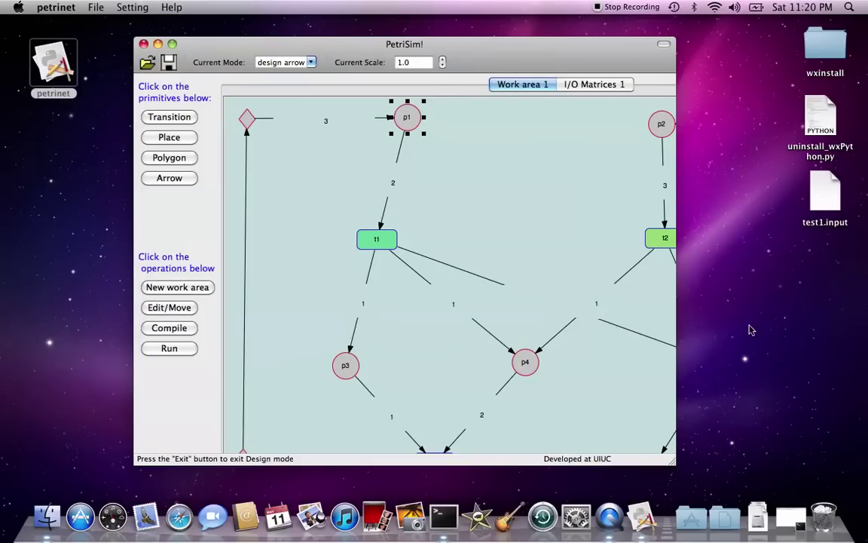
In Terminal, check the current folder with pwd and open test1.input in vim.
{"action": "left_click", "coordinate": [444, 516]}
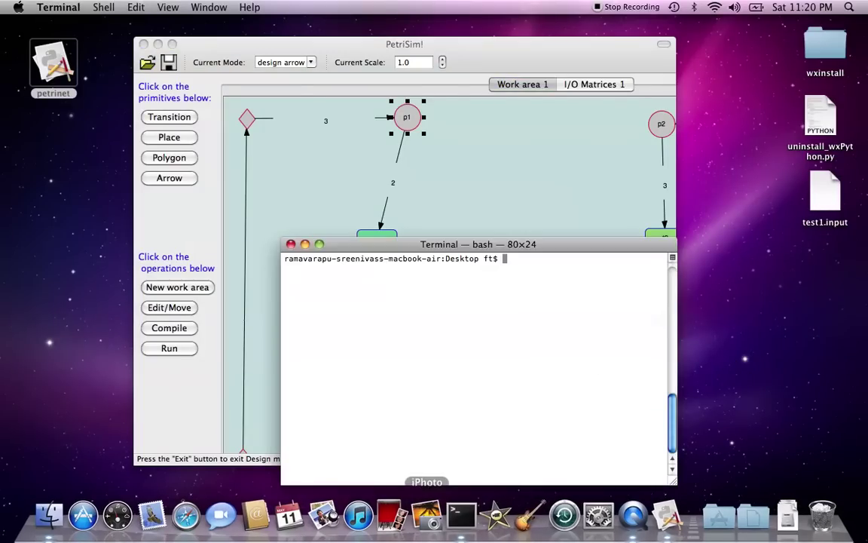
{"action": "type", "text": "pwd"}
{"action": "key", "text": "Return"}
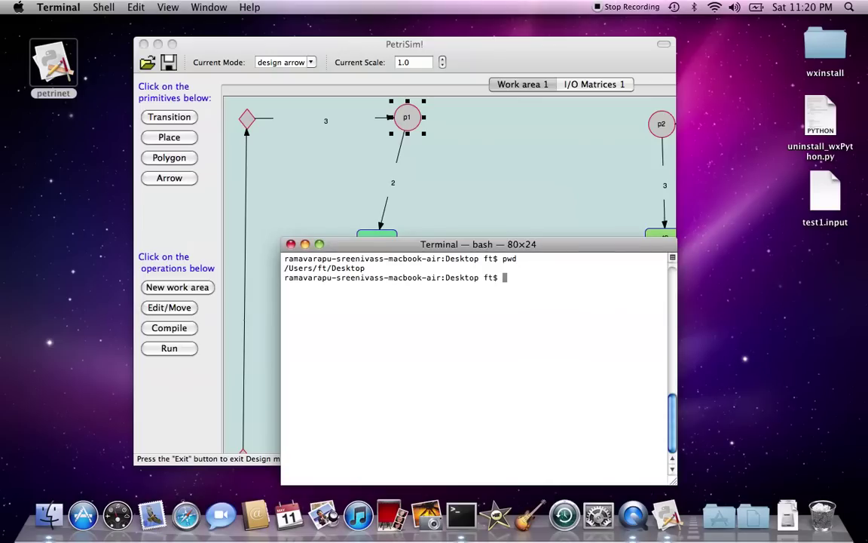
{"action": "type", "text": "vim tes"}
{"action": "key", "text": "Tab"}
{"action": "key", "text": "Return"}
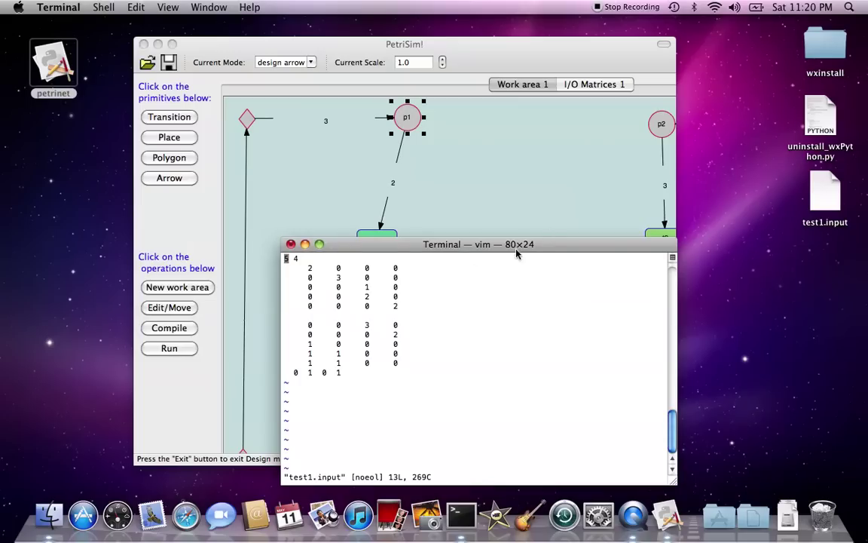
Arrange the vim Terminal window beside a full-screen PetriSim window showing the net.
{"action": "left_click", "coordinate": [318, 243]}
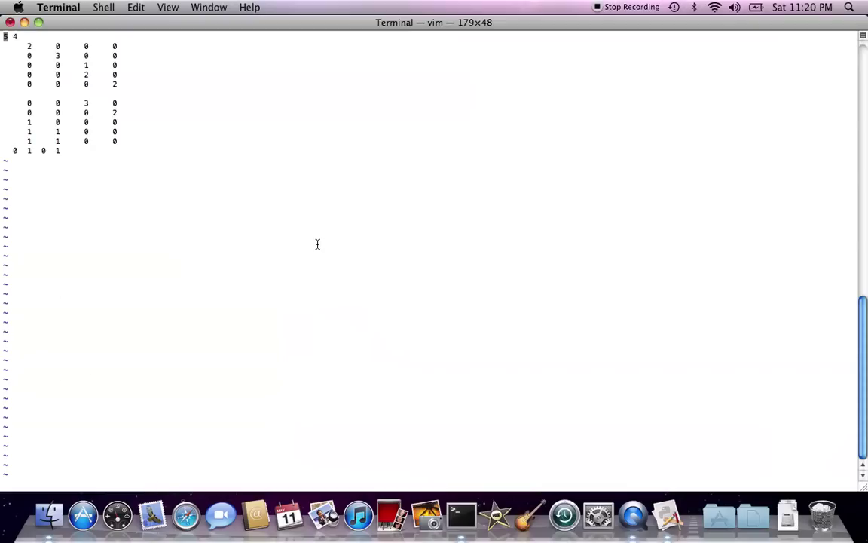
{"action": "left_click", "coordinate": [38, 22]}
{"action": "left_click", "coordinate": [193, 53]}
{"action": "left_click_drag", "start_coordinate": [193, 53], "coordinate": [143, 38]}
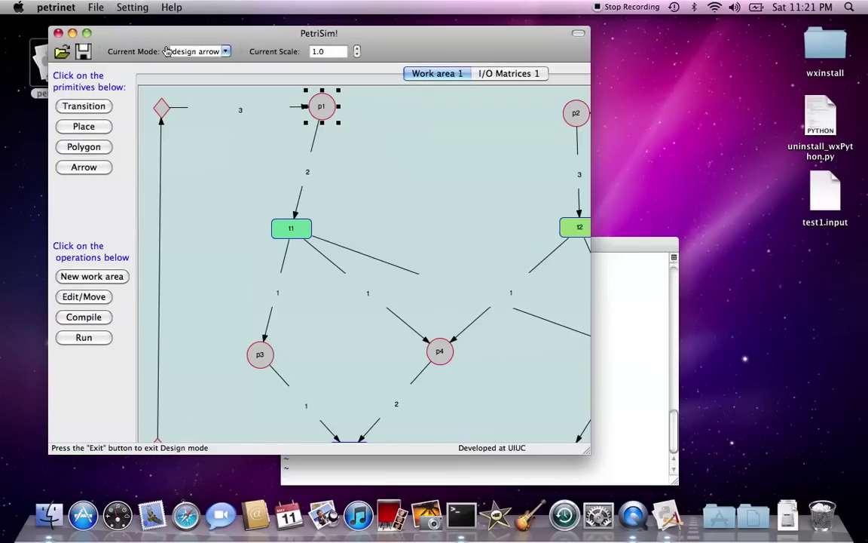
{"action": "left_click", "coordinate": [82, 31]}
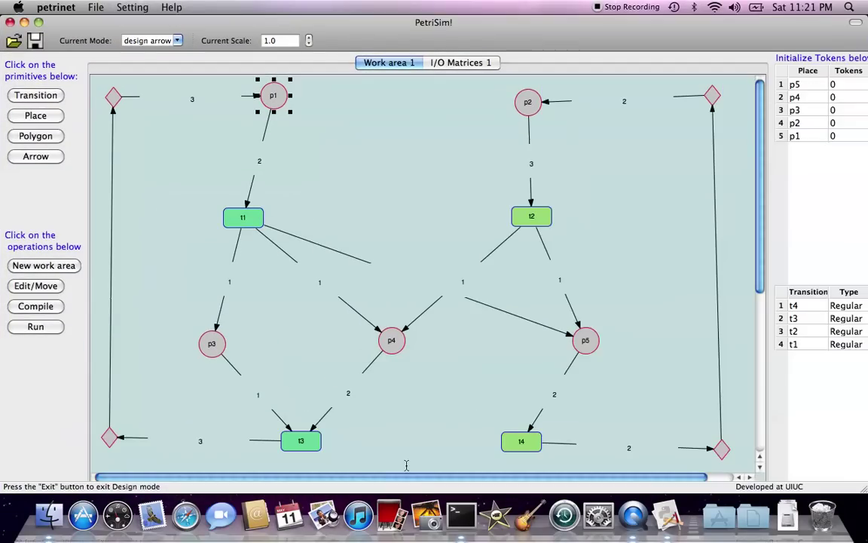
{"action": "left_click", "coordinate": [461, 517]}
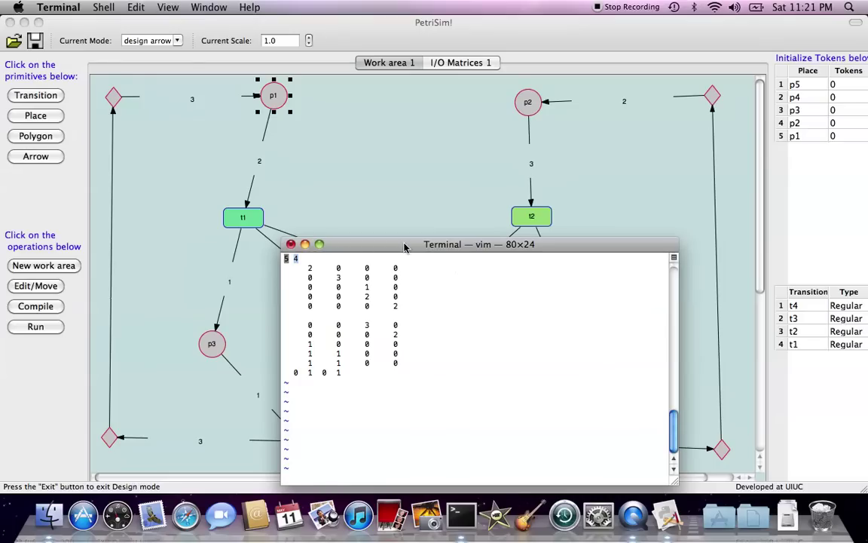
{"action": "left_click_drag", "start_coordinate": [404, 248], "coordinate": [667, 196]}
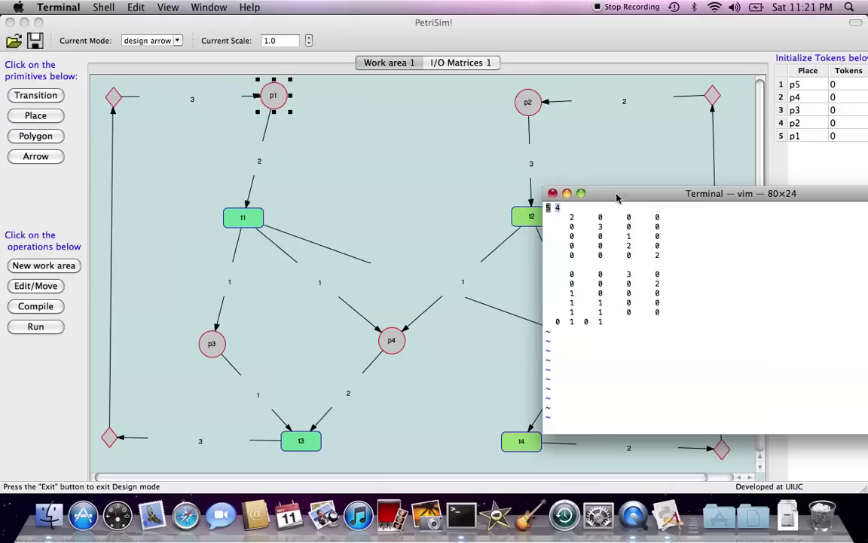
{"action": "left_click_drag", "start_coordinate": [617, 198], "coordinate": [533, 143]}
Check the file's output matrix, including the last row 0 1 0 1, against PetriSim's I/O Matrices tab.
{"action": "left_click", "coordinate": [460, 62]}
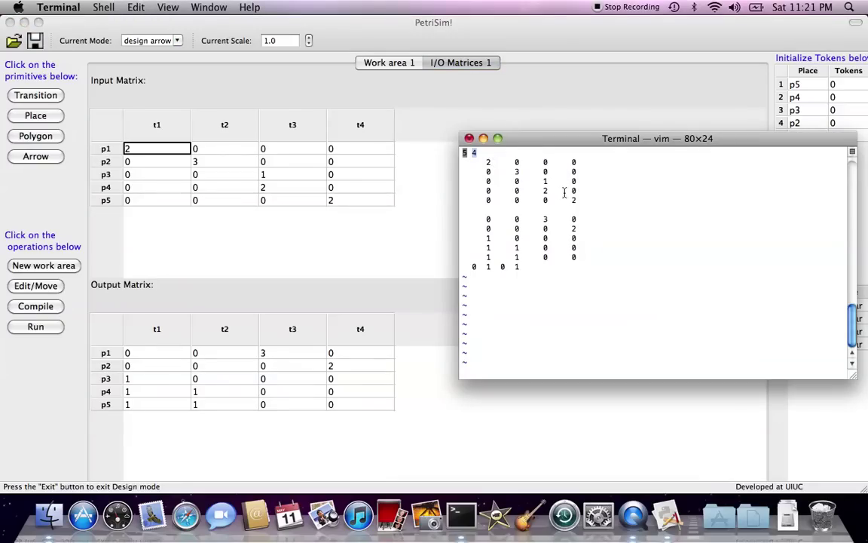
{"action": "left_click_drag", "start_coordinate": [479, 221], "coordinate": [582, 255]}
{"action": "left_click", "coordinate": [494, 270]}
{"action": "left_click_drag", "start_coordinate": [520, 269], "coordinate": [465, 270]}
{"action": "left_click", "coordinate": [483, 280]}
Return PetriSim to the net canvas and reposition the vim window to uncover the tokens.
{"action": "left_click", "coordinate": [393, 68]}
{"action": "left_click", "coordinate": [393, 68]}
{"action": "key", "text": "super+Tab"}
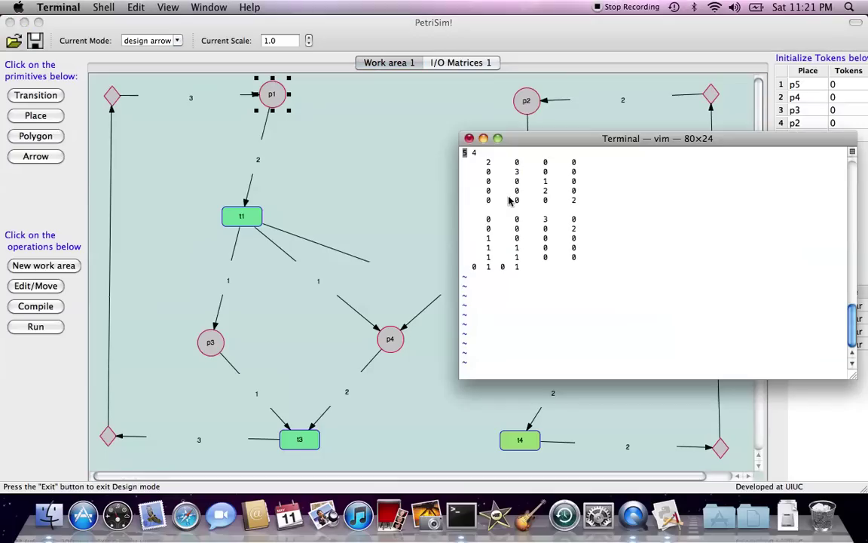
{"action": "left_click_drag", "start_coordinate": [562, 144], "coordinate": [680, 60]}
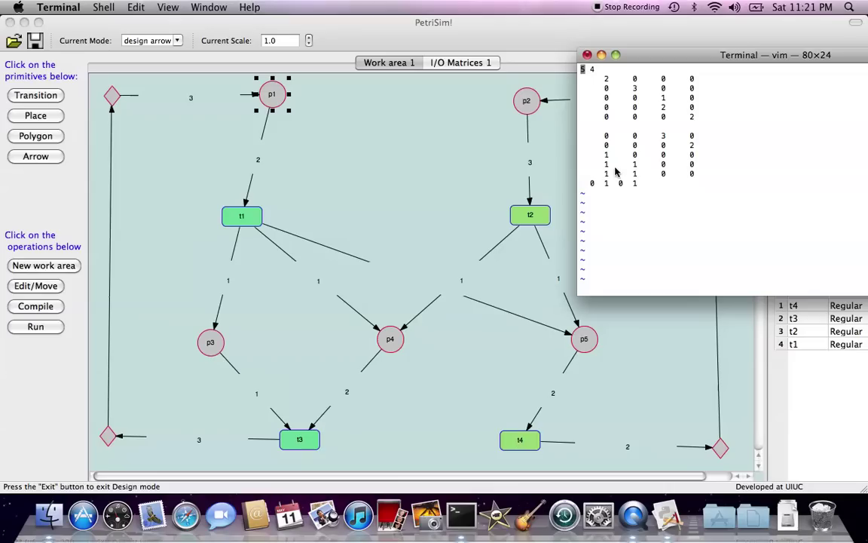
{"action": "left_click_drag", "start_coordinate": [676, 62], "coordinate": [486, 70]}
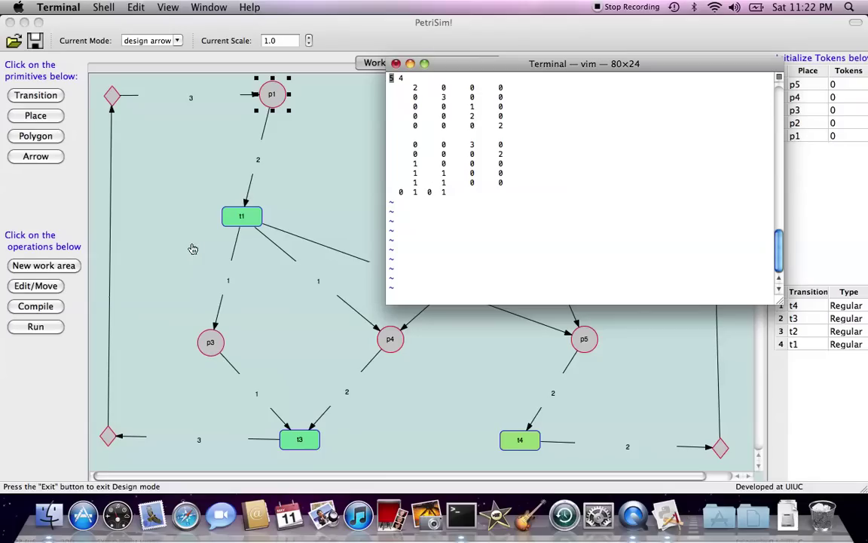
{"action": "left_click", "coordinate": [166, 240]}
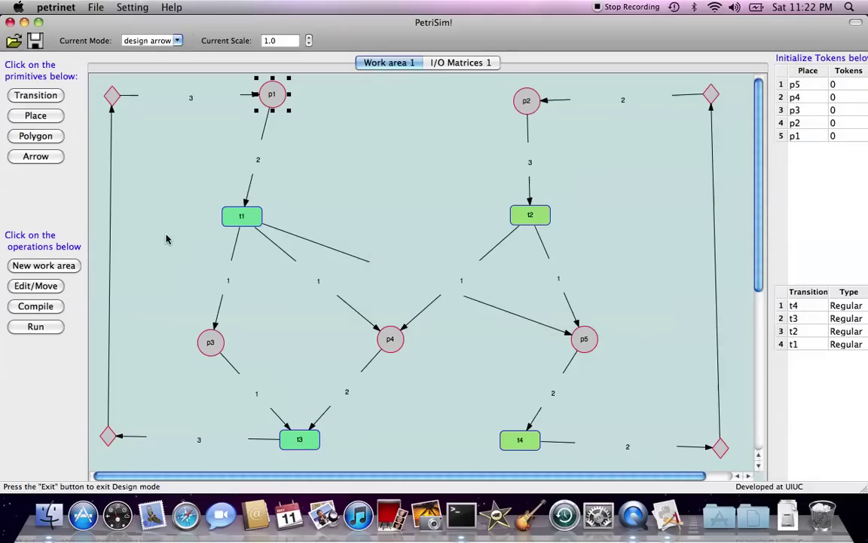
{"action": "left_click", "coordinate": [45, 330]}
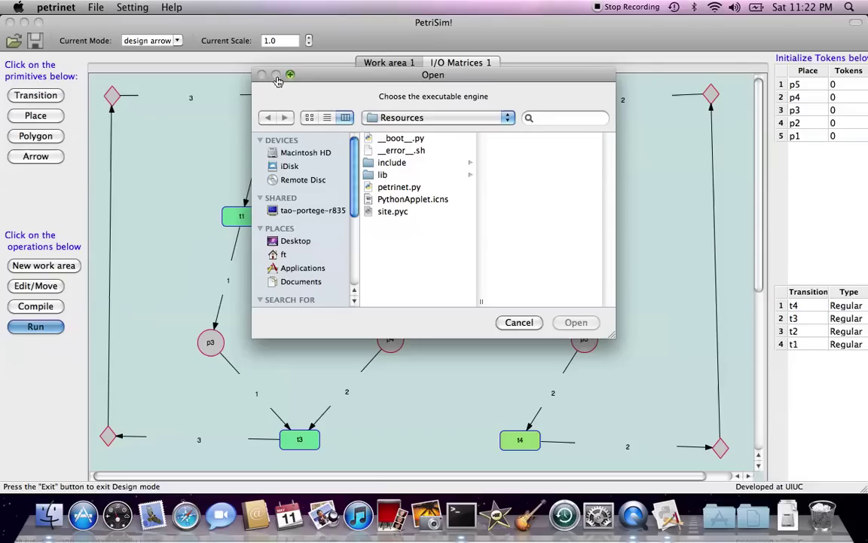
{"action": "left_click", "coordinate": [519, 322]}
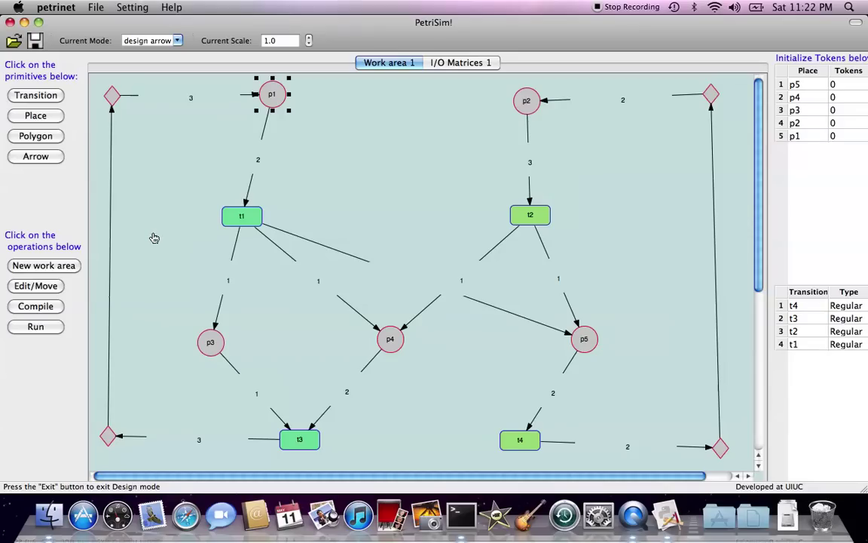
In Edit/Move mode, open transition t2 as a subnet in a new window.
{"action": "left_click", "coordinate": [529, 215]}
{"action": "left_click", "coordinate": [234, 217]}
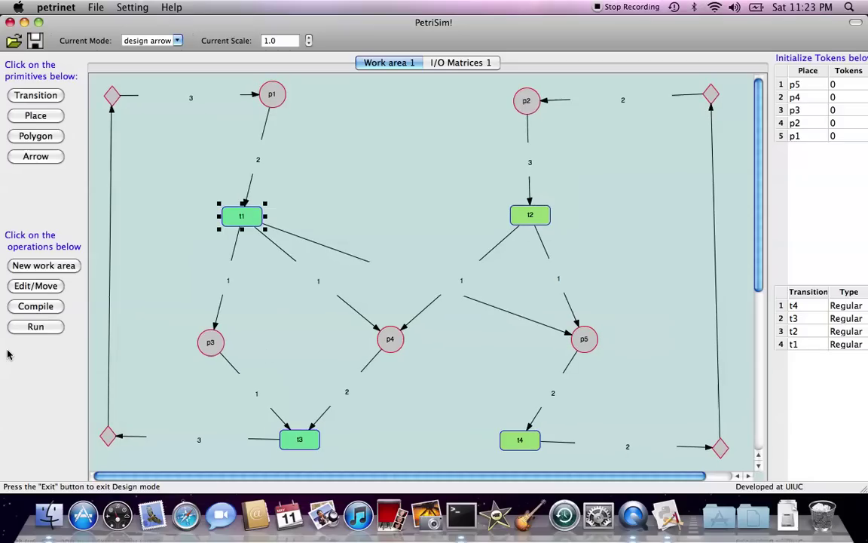
{"action": "left_click", "coordinate": [41, 287]}
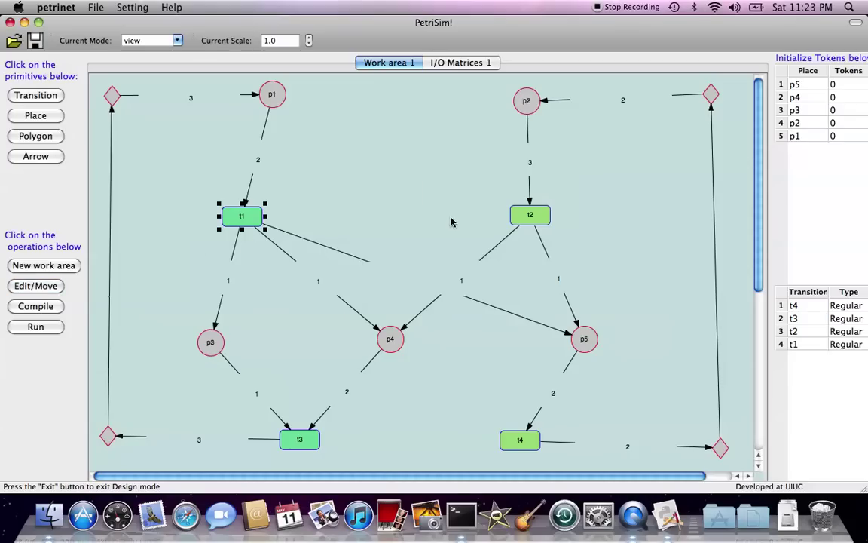
{"action": "right_click", "coordinate": [527, 219]}
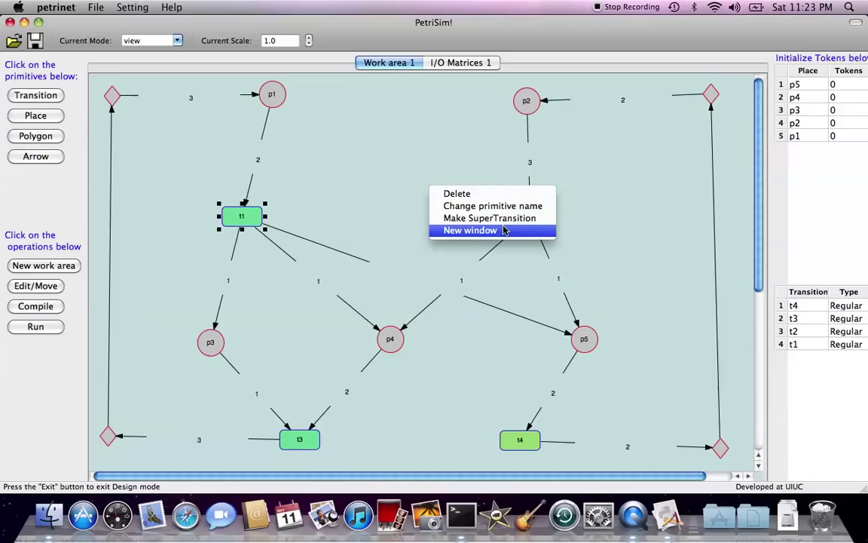
{"action": "left_click", "coordinate": [505, 230]}
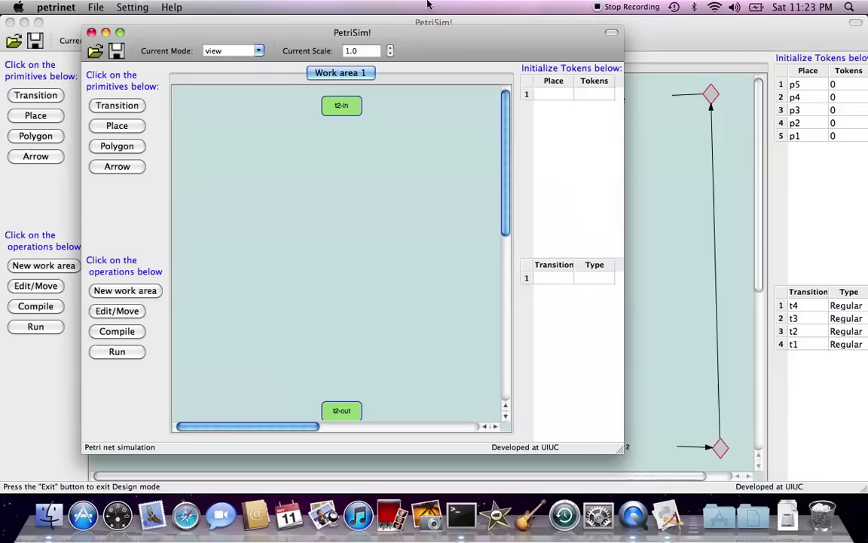
Maximize the t2 subnet window and move t2-in to the top centre with t2-out below it.
{"action": "mouse_move", "coordinate": [424, 52]}
{"action": "left_mouse_down"}
{"action": "mouse_move", "coordinate": [508, 68]}
{"action": "mouse_move", "coordinate": [428, 121]}
{"action": "mouse_move", "coordinate": [409, 82]}
{"action": "mouse_move", "coordinate": [430, 58]}
{"action": "left_mouse_up"}
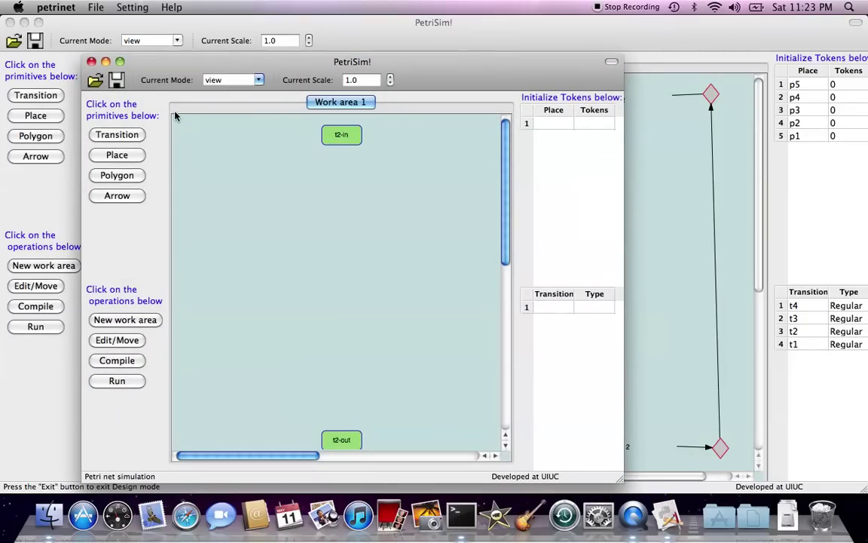
{"action": "left_click", "coordinate": [119, 61]}
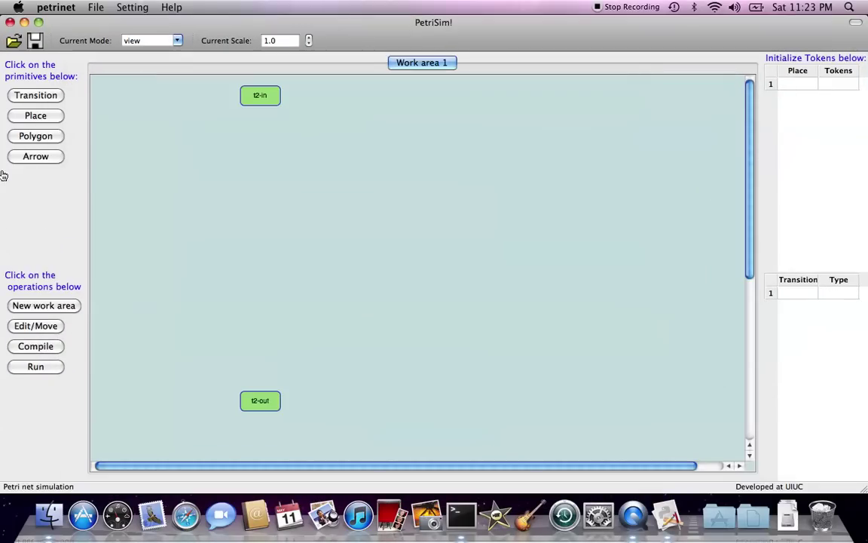
{"action": "left_click", "coordinate": [30, 157]}
{"action": "left_click_drag", "start_coordinate": [270, 101], "coordinate": [430, 101]}
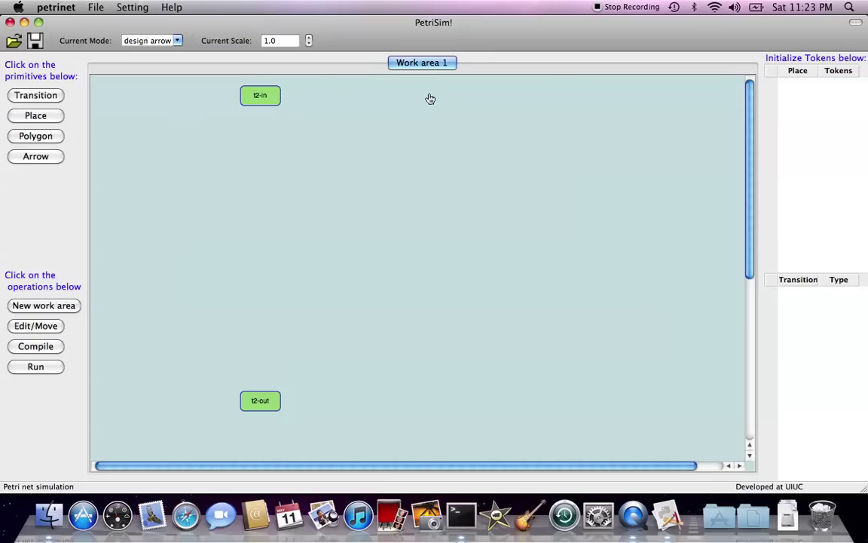
{"action": "left_click_drag", "start_coordinate": [296, 89], "coordinate": [428, 98]}
{"action": "left_click_drag", "start_coordinate": [290, 90], "coordinate": [408, 96]}
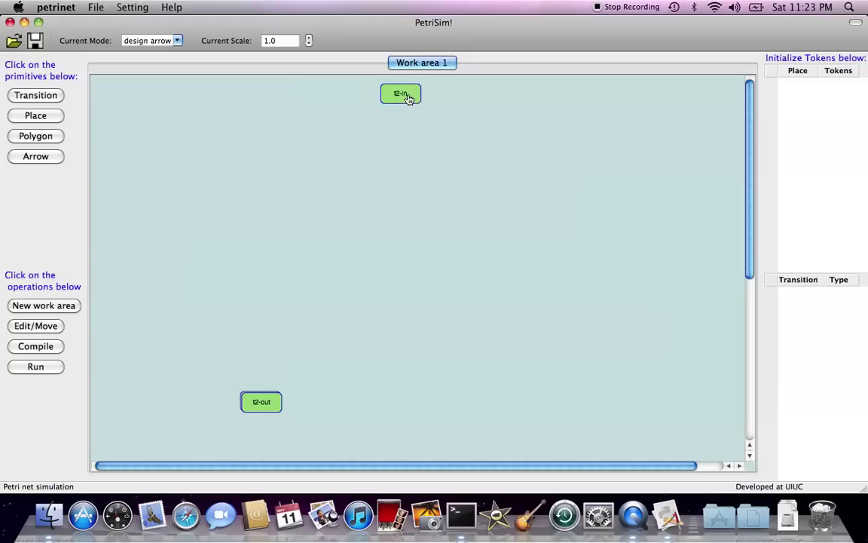
{"action": "left_click_drag", "start_coordinate": [260, 408], "coordinate": [423, 411]}
{"action": "left_click_drag", "start_coordinate": [310, 407], "coordinate": [415, 409]}
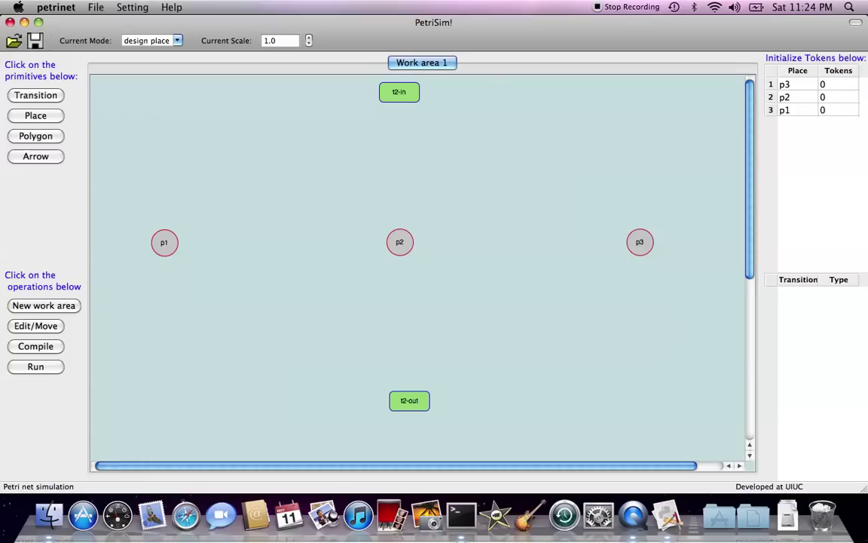
Draw weight-1 arcs from the places to t2-out and drag t2-out lower.
{"action": "left_click", "coordinate": [45, 160]}
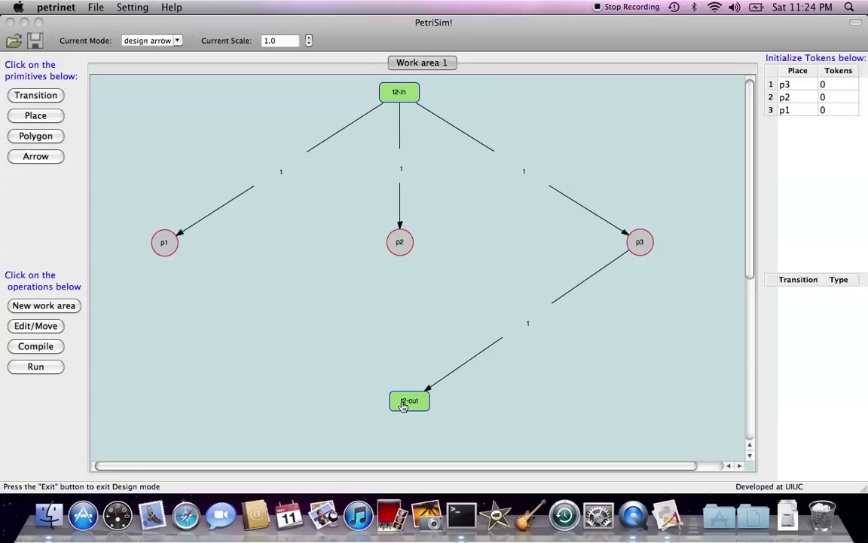
{"action": "left_click", "coordinate": [403, 407]}
{"action": "key", "text": "Return"}
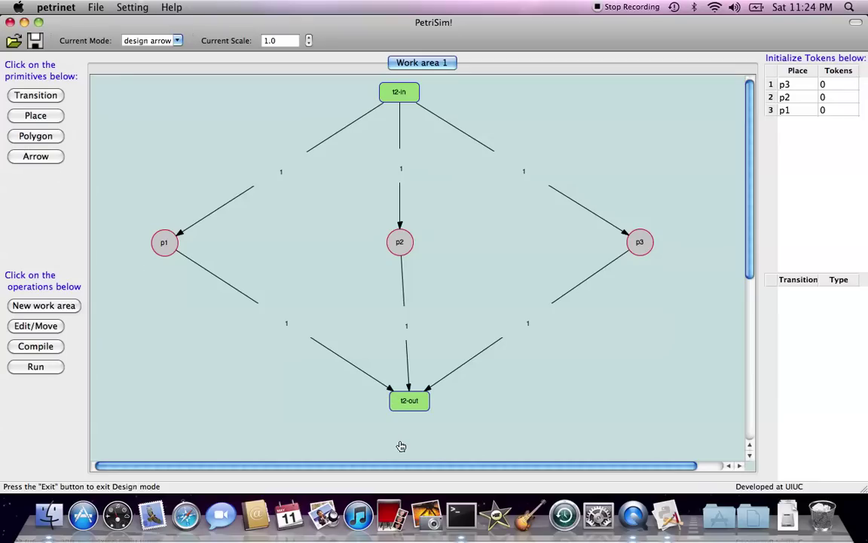
{"action": "left_click_drag", "start_coordinate": [409, 400], "coordinate": [403, 427]}
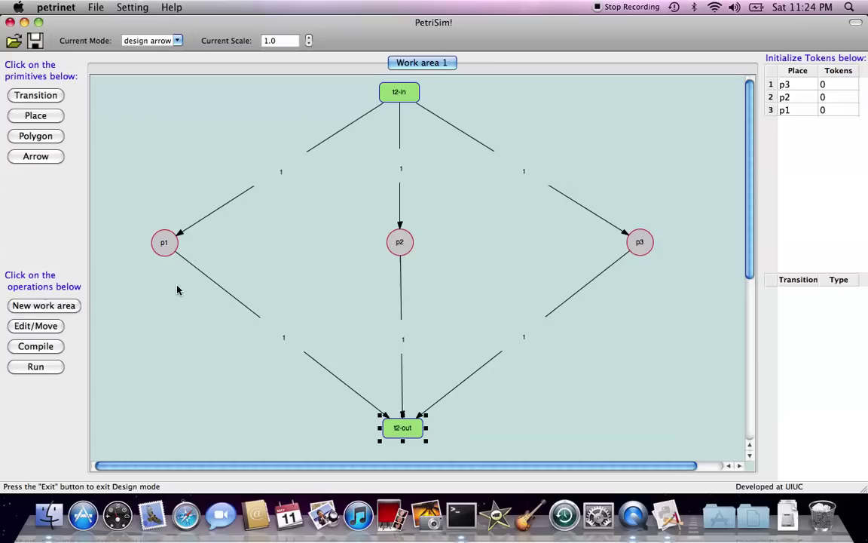
Compile the subnet, choose Desktop, insert testsubnet before .input, and save.
{"action": "left_click", "coordinate": [59, 348]}
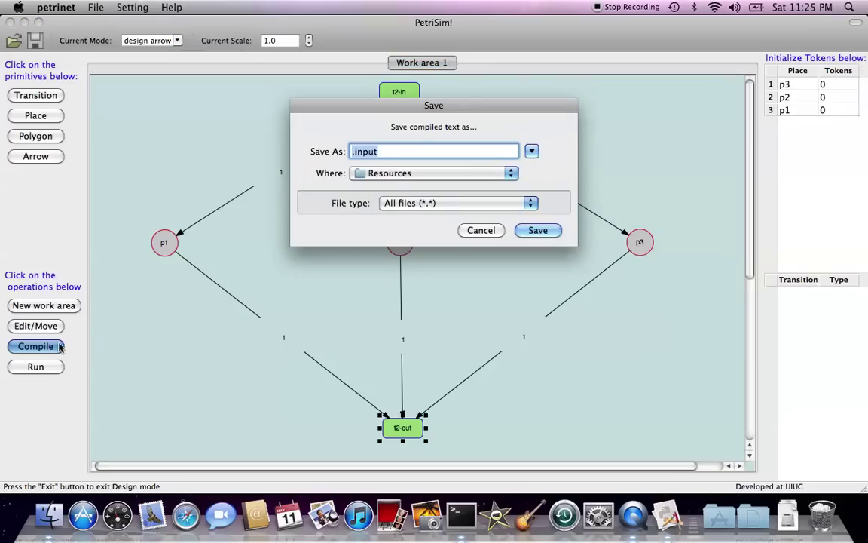
{"action": "left_click", "coordinate": [413, 174]}
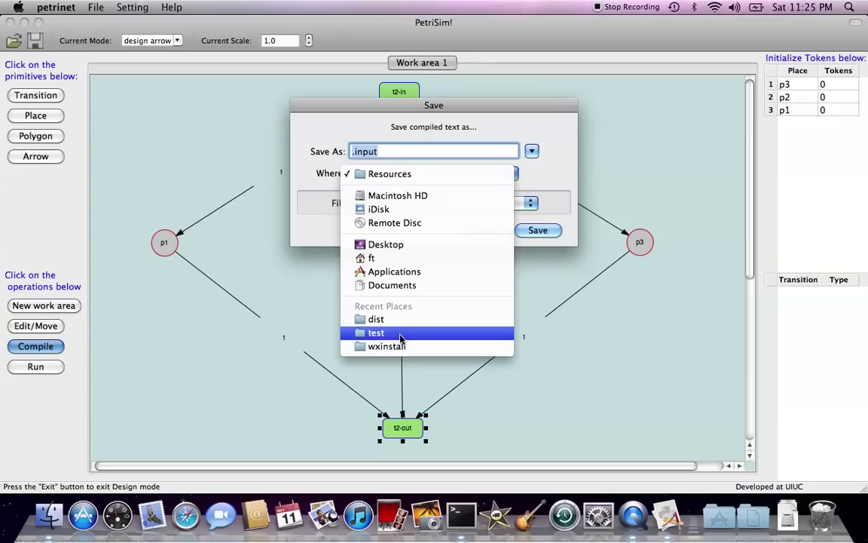
{"action": "left_click", "coordinate": [386, 244]}
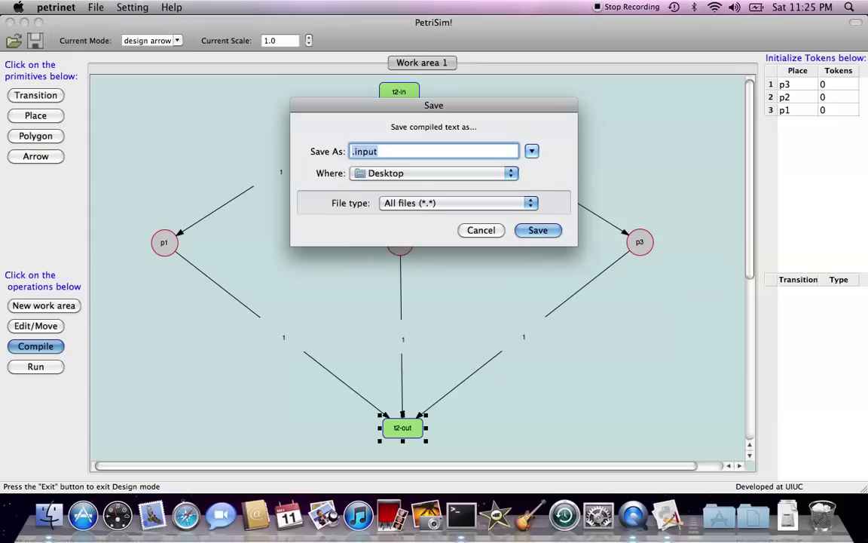
{"action": "left_click", "coordinate": [377, 151]}
{"action": "left_click", "coordinate": [352, 152]}
{"action": "type", "text": "testsub"}
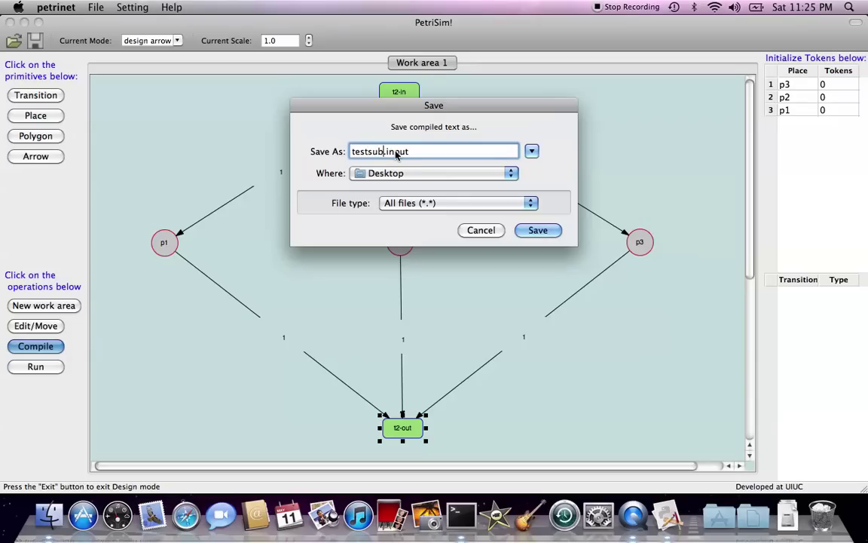
{"action": "type", "text": "net"}
{"action": "left_click", "coordinate": [537, 230]}
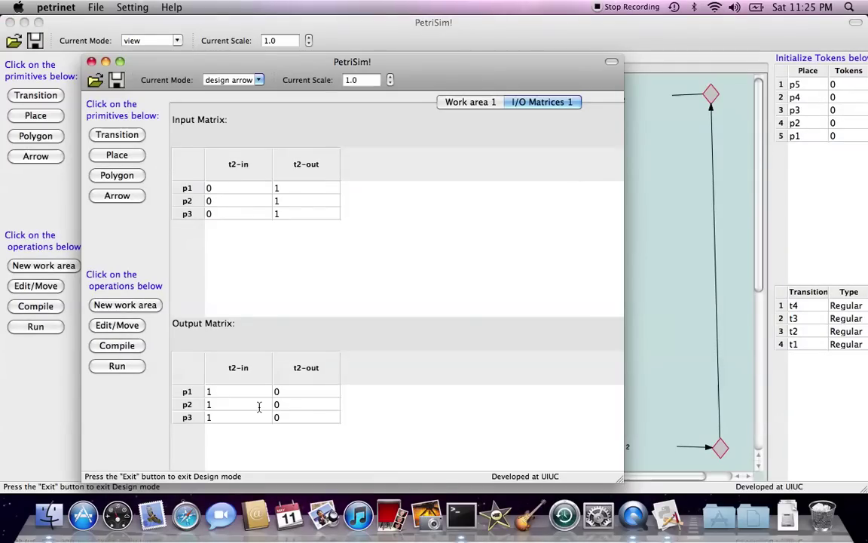
Quit vim on test1.input and open testsubnet.input in vim instead.
{"action": "left_click", "coordinate": [460, 514]}
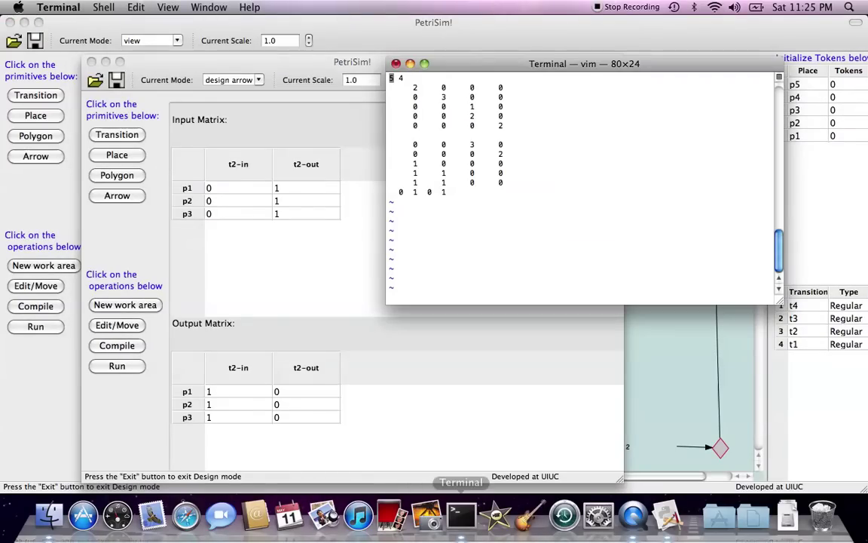
{"action": "type", "text": ":q"}
{"action": "key", "text": "Return"}
{"action": "type", "text": "v"}
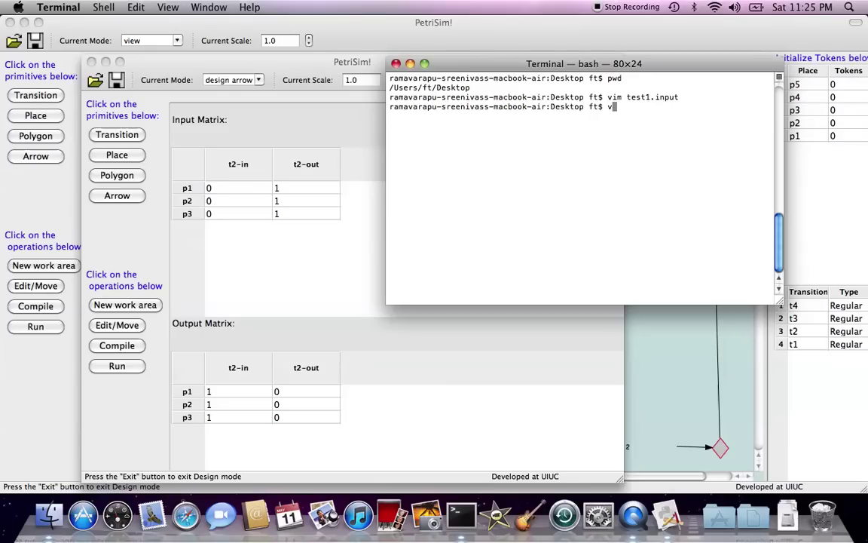
{"action": "type", "text": "im te"}
{"action": "type", "text": "stsubnet.input"}
{"action": "key", "text": "Return"}
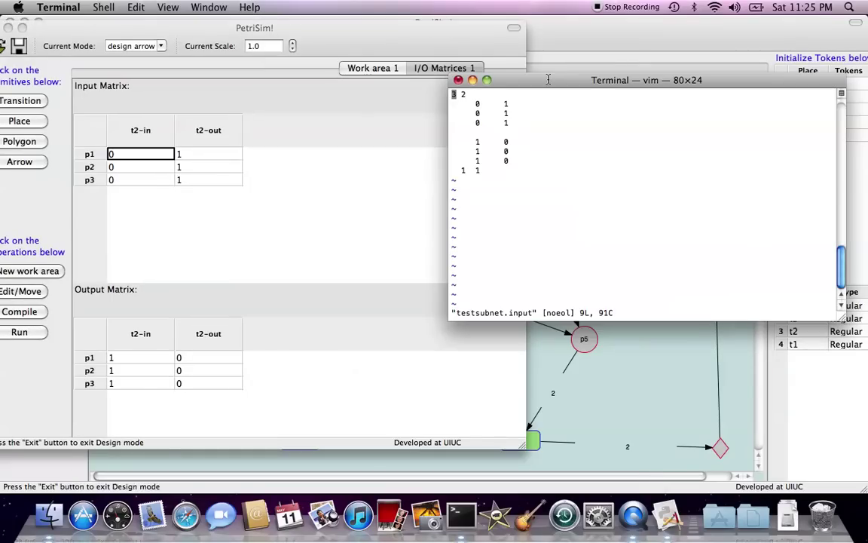
Arrange the vim and PetriSim subnet windows to check the file's last line against the net.
{"action": "left_click_drag", "start_coordinate": [548, 79], "coordinate": [470, 118]}
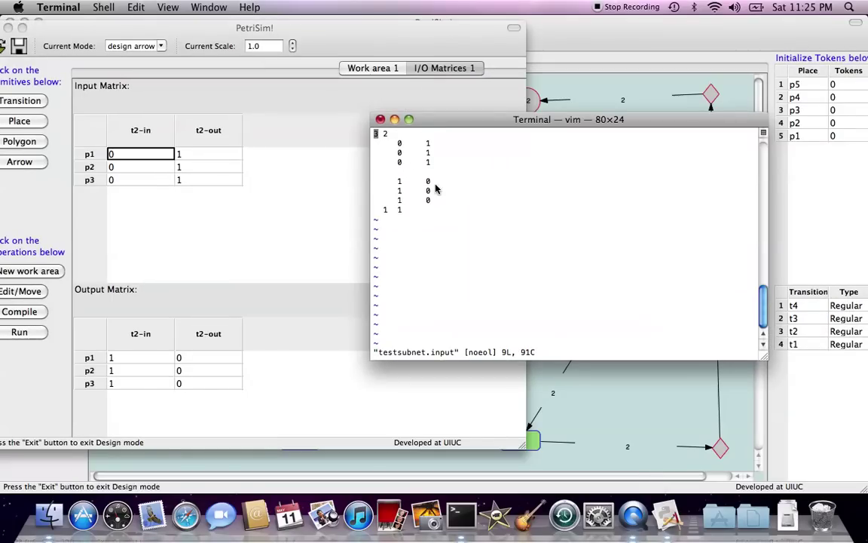
{"action": "left_click", "coordinate": [350, 68]}
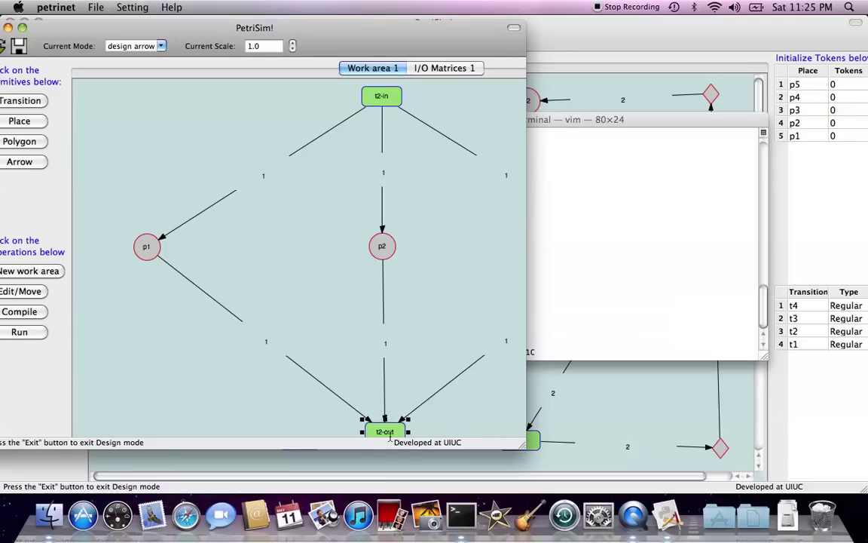
{"action": "left_click", "coordinate": [618, 184]}
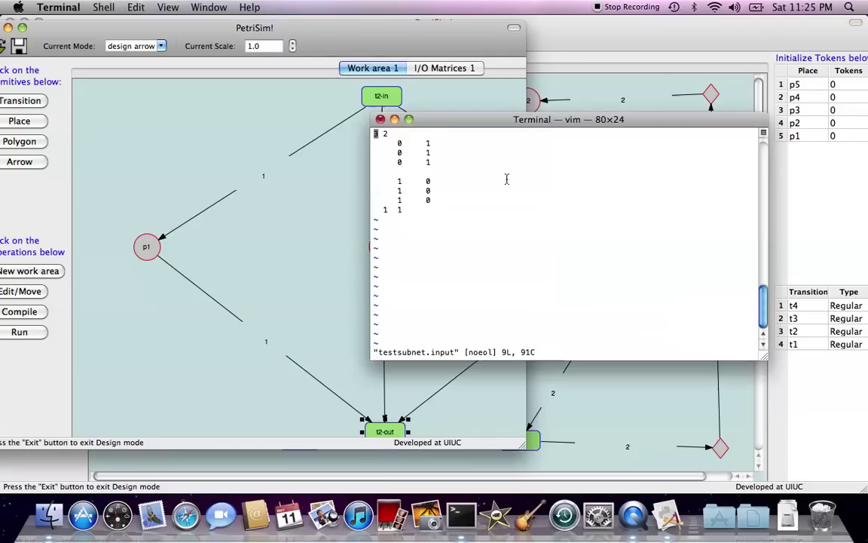
{"action": "left_click_drag", "start_coordinate": [403, 208], "coordinate": [391, 210]}
{"action": "left_click", "coordinate": [425, 218]}
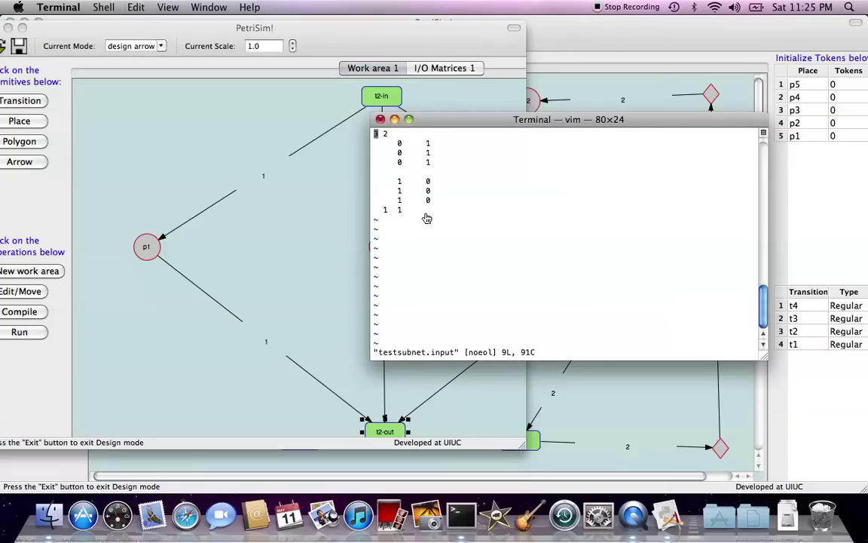
{"action": "left_click_drag", "start_coordinate": [413, 29], "coordinate": [480, 23]}
{"action": "left_click_drag", "start_coordinate": [648, 122], "coordinate": [666, 119]}
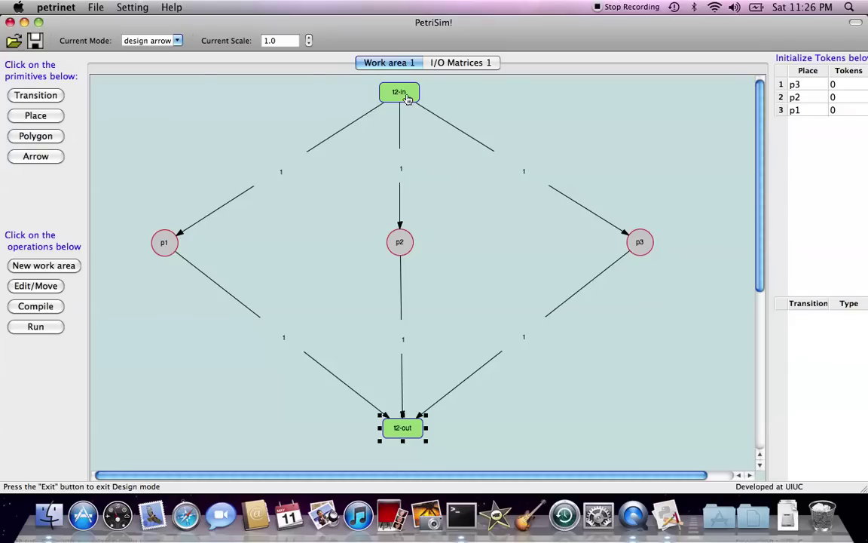
{"action": "left_click_drag", "start_coordinate": [407, 101], "coordinate": [475, 100]}
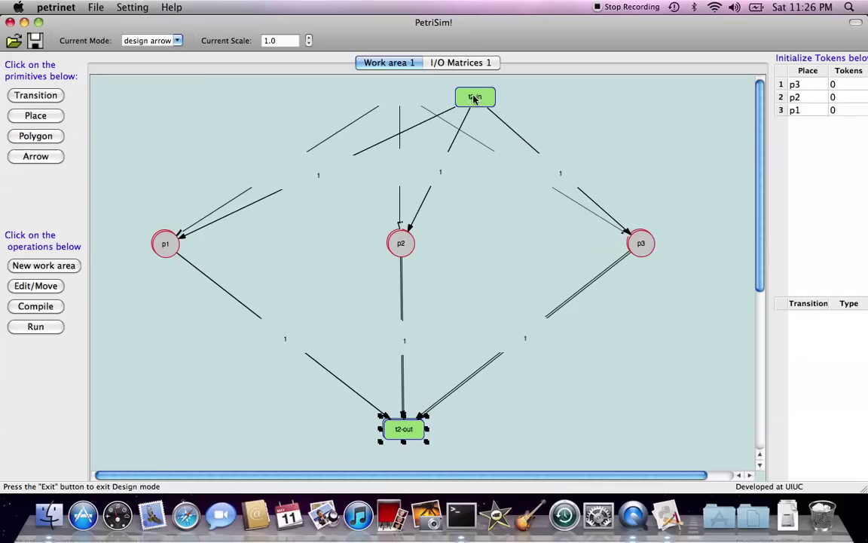
{"action": "left_click", "coordinate": [475, 98]}
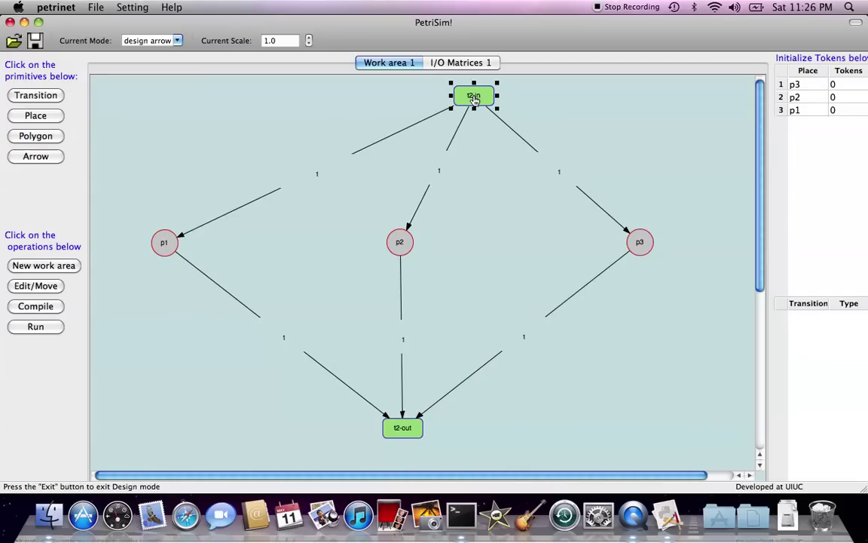
{"action": "left_click", "coordinate": [402, 98]}
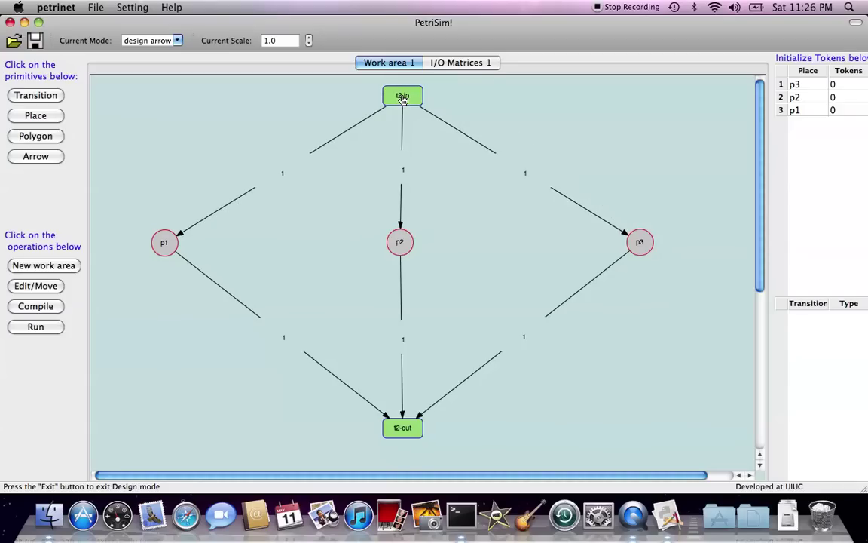